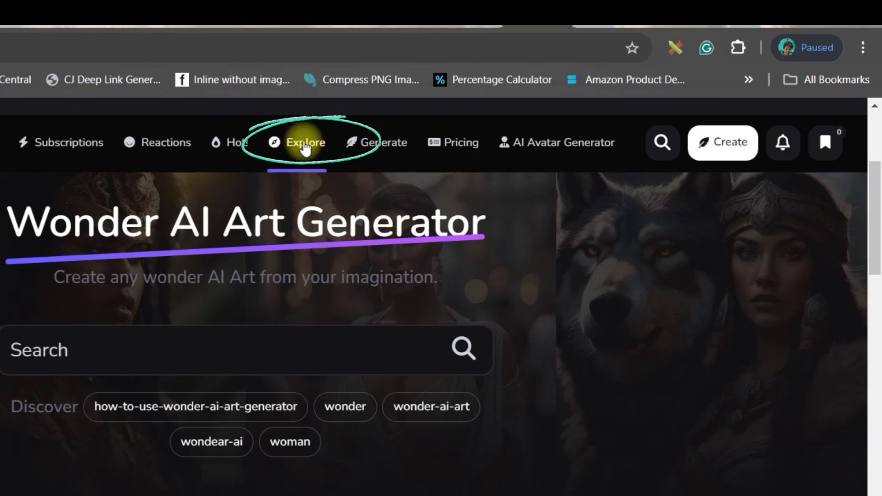
Search Wonder AI's Explore page for 'Modi' and open the cute miniature Narendra Modi artwork.
{"action": "left_click", "coordinate": [306, 147]}
{"action": "type", "text": "Modi"}
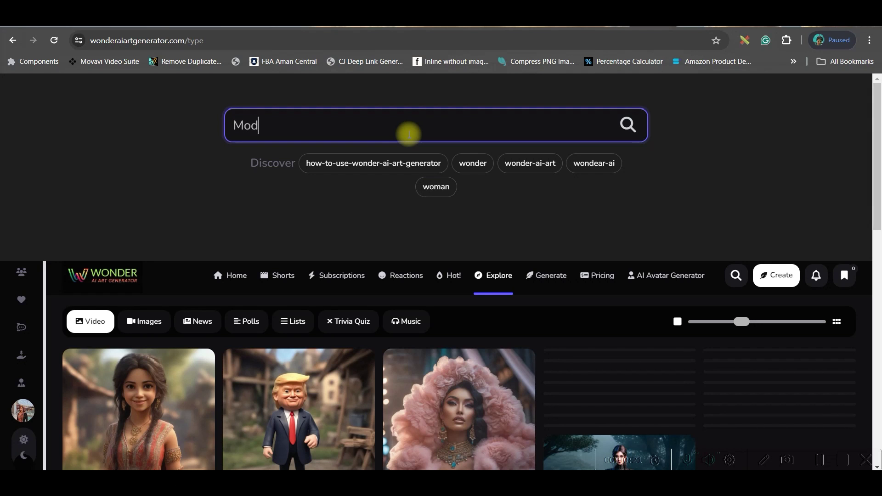
{"action": "key", "text": "Return"}
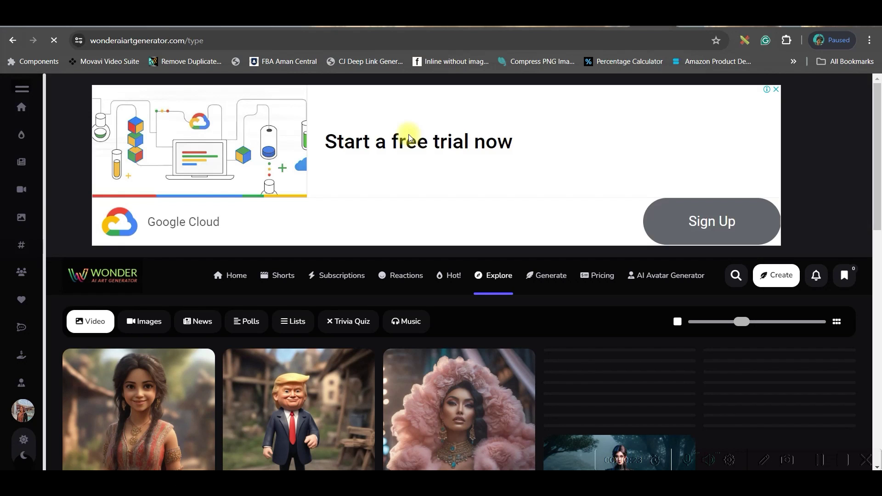
{"action": "scroll", "coordinate": [647, 317], "scroll_direction": "down", "scroll_amount": 3}
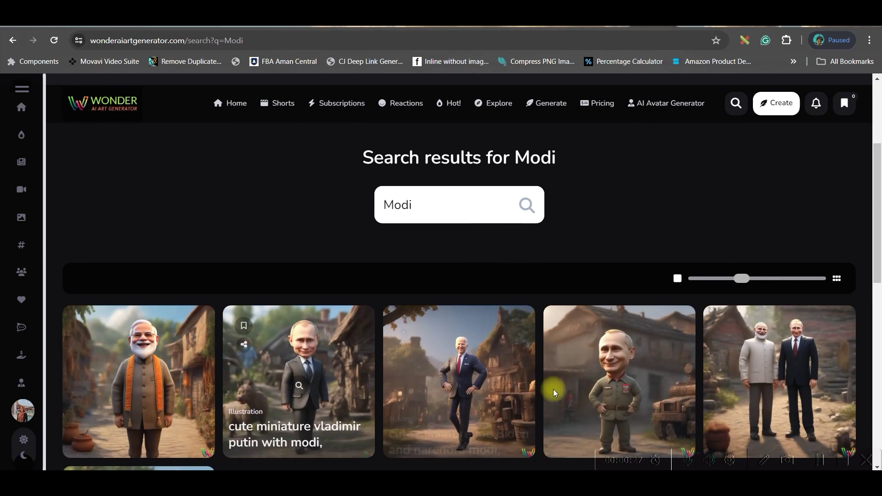
{"action": "scroll", "coordinate": [758, 358], "scroll_direction": "down", "scroll_amount": 3}
{"action": "left_click", "coordinate": [142, 365]}
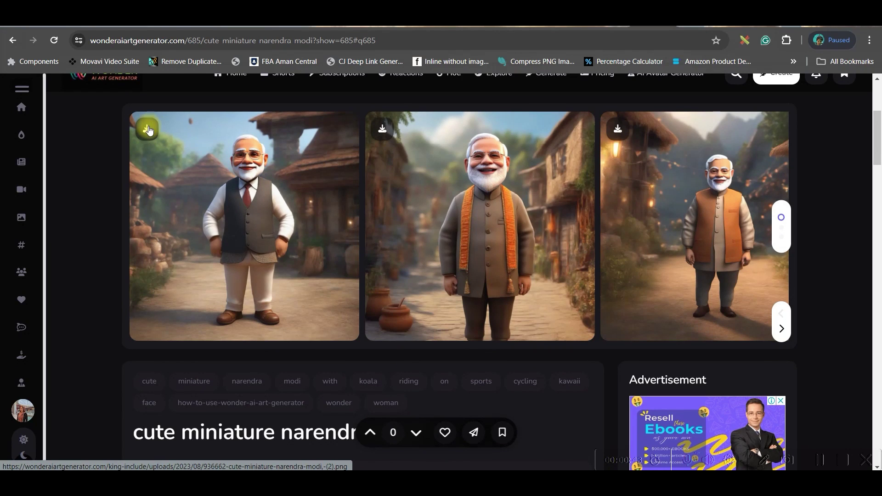
{"action": "scroll", "coordinate": [631, 315], "scroll_direction": "down", "scroll_amount": 1}
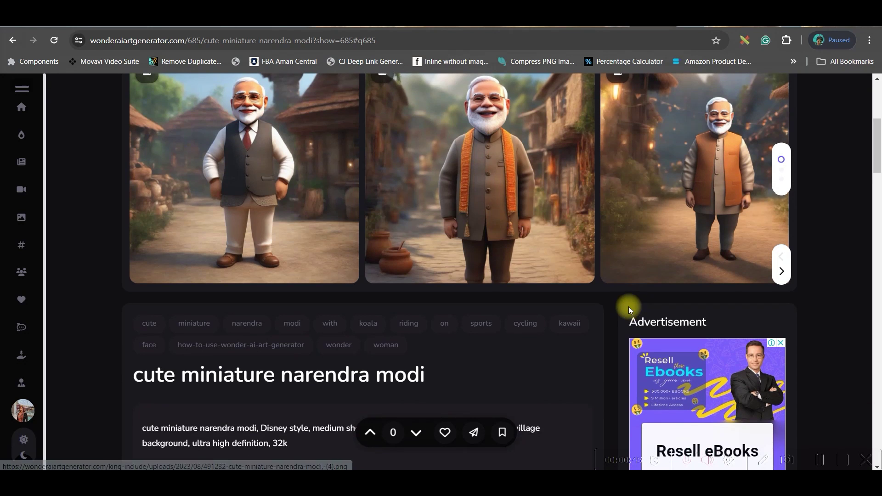
{"action": "scroll", "coordinate": [631, 314], "scroll_direction": "down", "scroll_amount": 2}
{"action": "left_click_drag", "start_coordinate": [311, 274], "coordinate": [136, 257]}
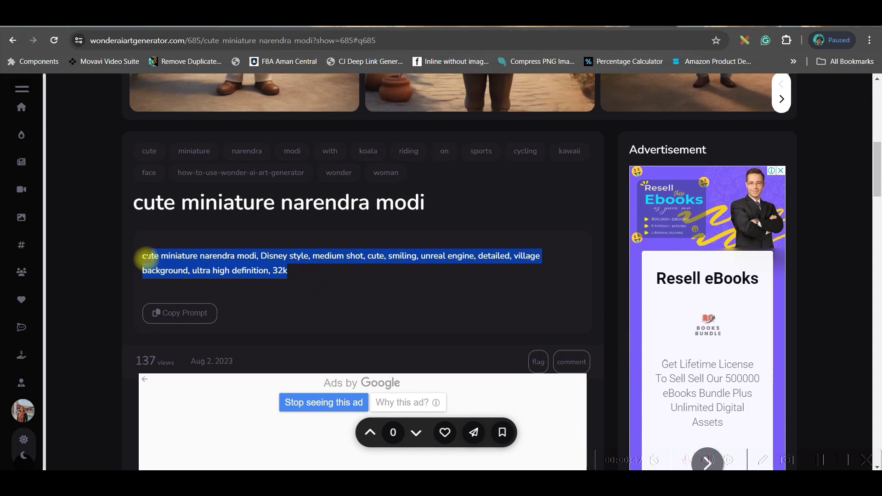
{"action": "scroll", "coordinate": [536, 244], "scroll_direction": "up", "scroll_amount": 3}
{"action": "scroll", "coordinate": [539, 244], "scroll_direction": "up", "scroll_amount": 2}
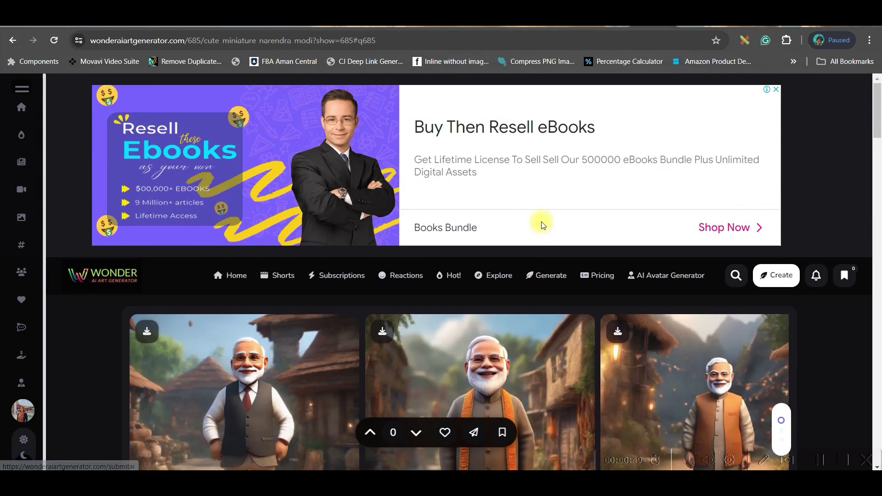
{"action": "scroll", "coordinate": [594, 298], "scroll_direction": "down", "scroll_amount": 3}
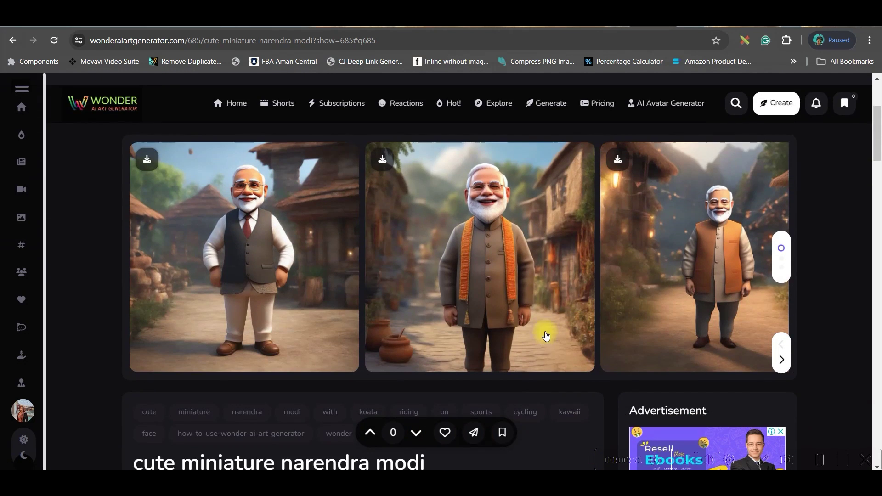
{"action": "scroll", "coordinate": [418, 386], "scroll_direction": "down", "scroll_amount": 2}
{"action": "scroll", "coordinate": [400, 341], "scroll_direction": "down", "scroll_amount": 2}
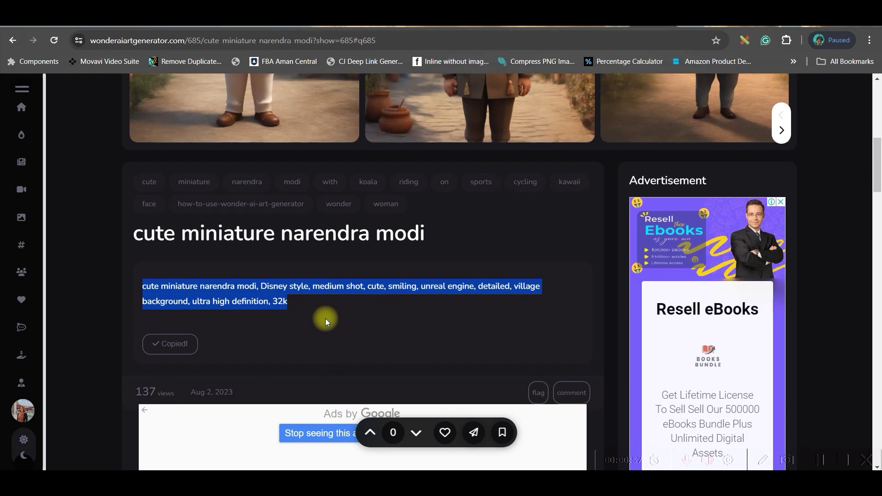
{"action": "scroll", "coordinate": [456, 352], "scroll_direction": "up", "scroll_amount": 3}
{"action": "scroll", "coordinate": [528, 334], "scroll_direction": "up", "scroll_amount": 3}
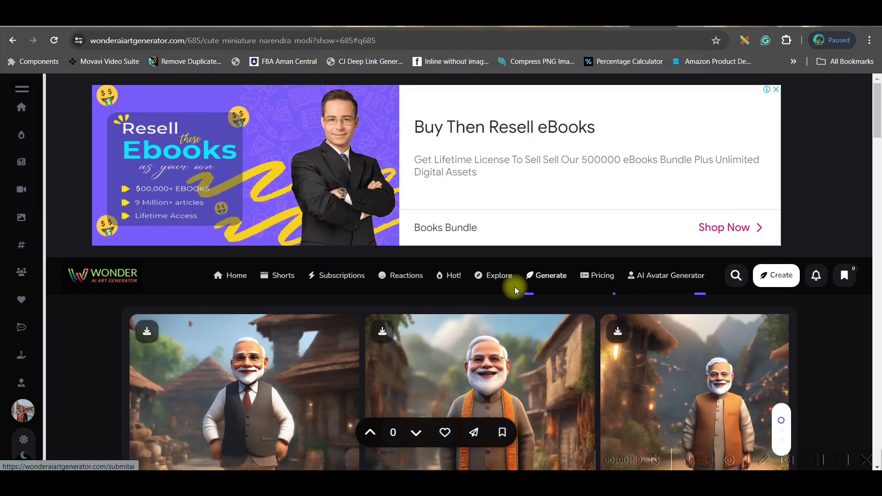
Open the Wonder AI site search after copying the Modi artwork's prompt.
{"action": "left_click", "coordinate": [734, 276]}
{"action": "type", "text": "Obama"}
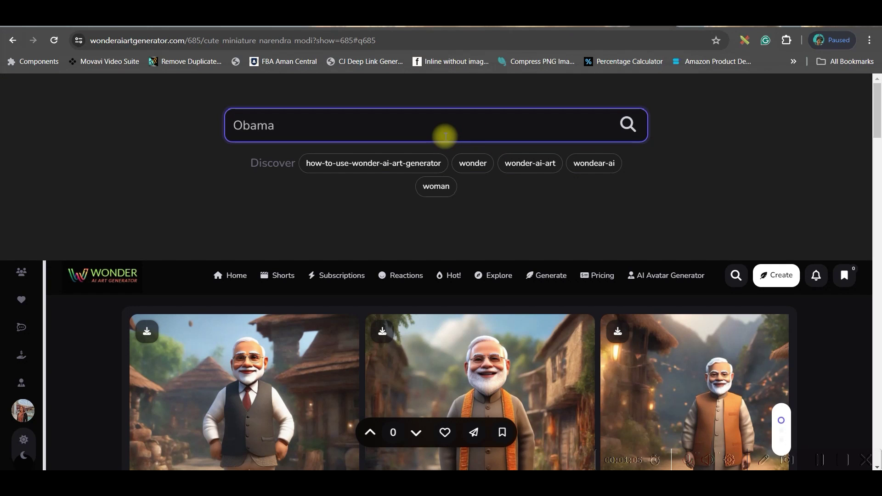
Run the 'Obama' site search, which comes back empty.
{"action": "key", "text": "Return"}
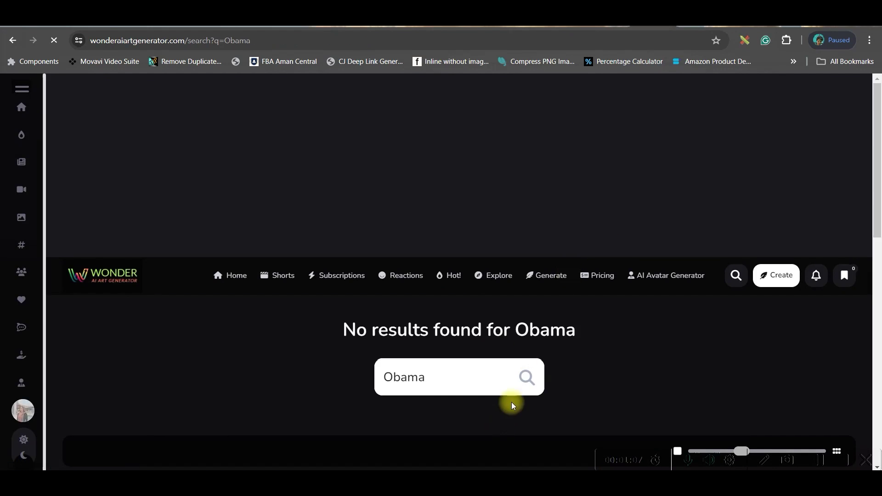
{"action": "scroll", "coordinate": [528, 390], "scroll_direction": "down", "scroll_amount": 4}
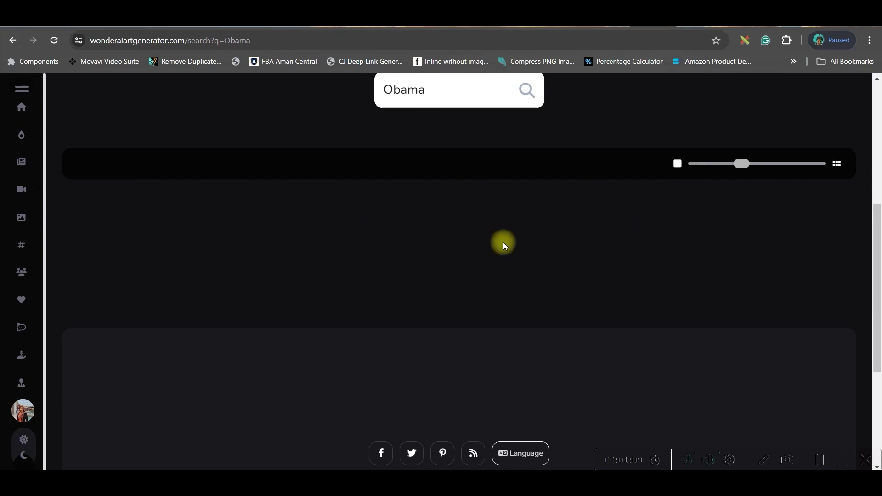
{"action": "scroll", "coordinate": [734, 262], "scroll_direction": "down", "scroll_amount": 10}
{"action": "scroll", "coordinate": [727, 249], "scroll_direction": "up", "scroll_amount": 10}
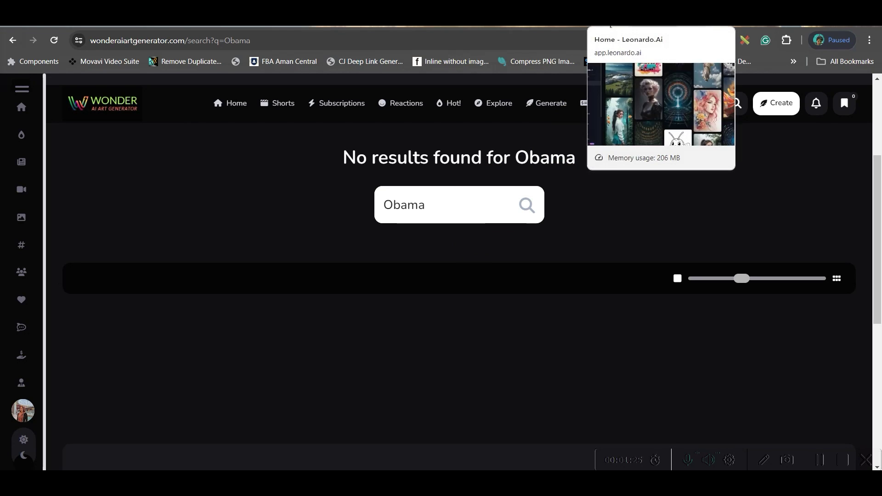
Switch to the Leonardo.Ai browser tab.
{"action": "left_click", "coordinate": [655, 18]}
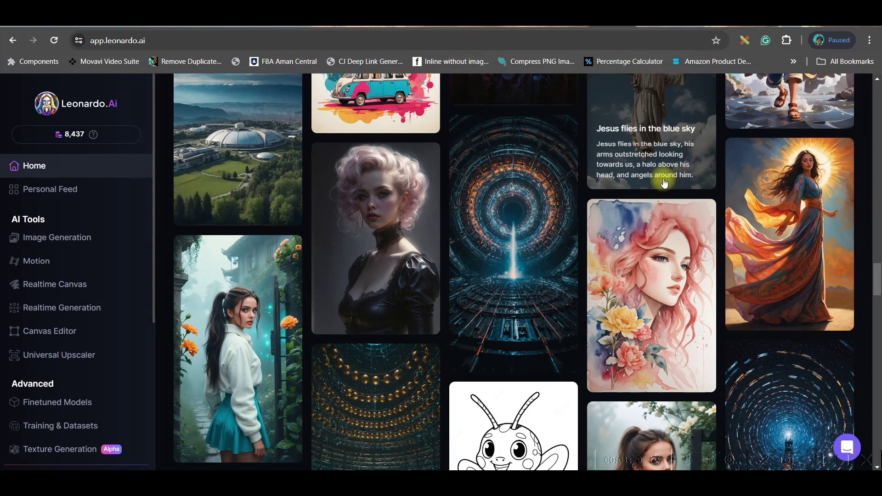
{"action": "scroll", "coordinate": [664, 182], "scroll_direction": "up", "scroll_amount": 3}
{"action": "scroll", "coordinate": [474, 122], "scroll_direction": "up", "scroll_amount": 10}
{"action": "scroll", "coordinate": [475, 122], "scroll_direction": "up", "scroll_amount": 5}
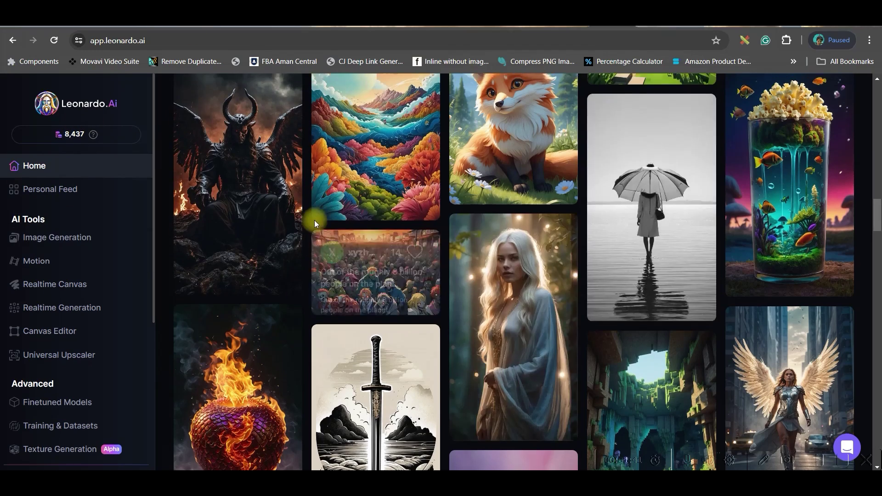
{"action": "scroll", "coordinate": [351, 248], "scroll_direction": "down", "scroll_amount": 10}
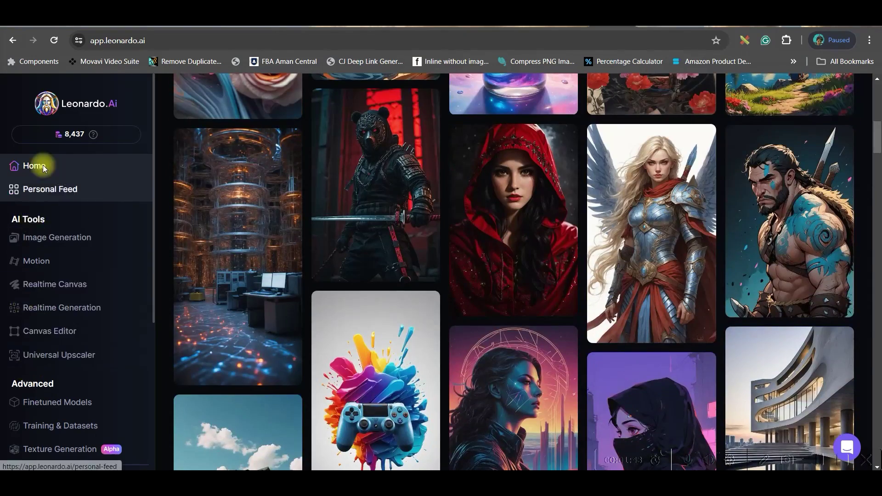
In Image Generation, paste the Modi prompt, swap in Obama, set 16:9, and generate.
{"action": "left_click", "coordinate": [79, 238]}
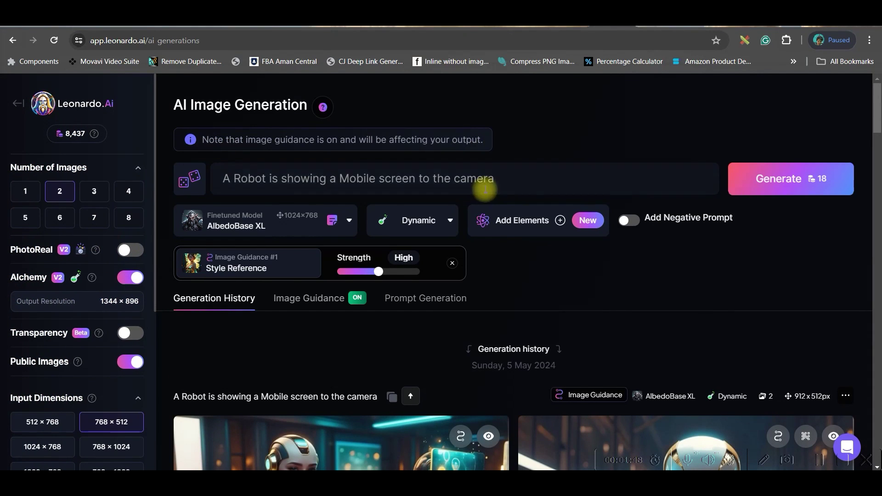
{"action": "left_click_drag", "start_coordinate": [485, 187], "coordinate": [198, 177]}
{"action": "key", "text": "ctrl+v"}
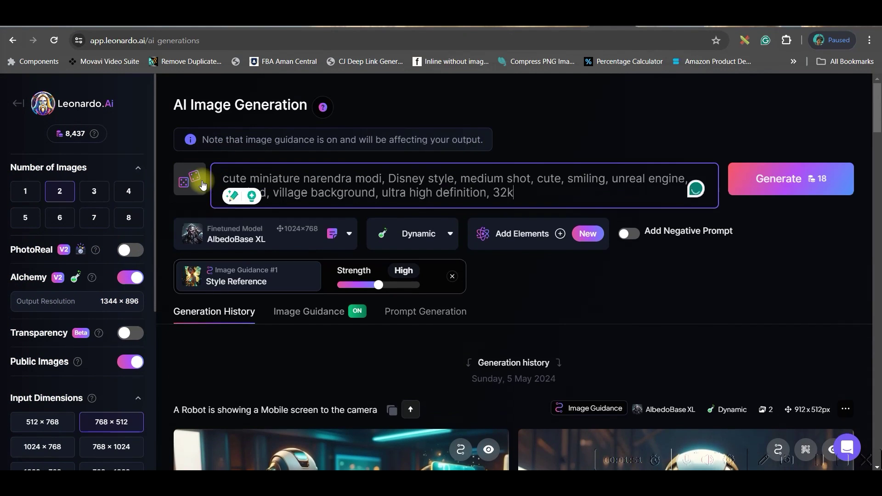
{"action": "mouse_move", "coordinate": [342, 178]}
{"action": "left_click_drag", "start_coordinate": [383, 177], "coordinate": [297, 180]}
{"action": "type", "text": "O"}
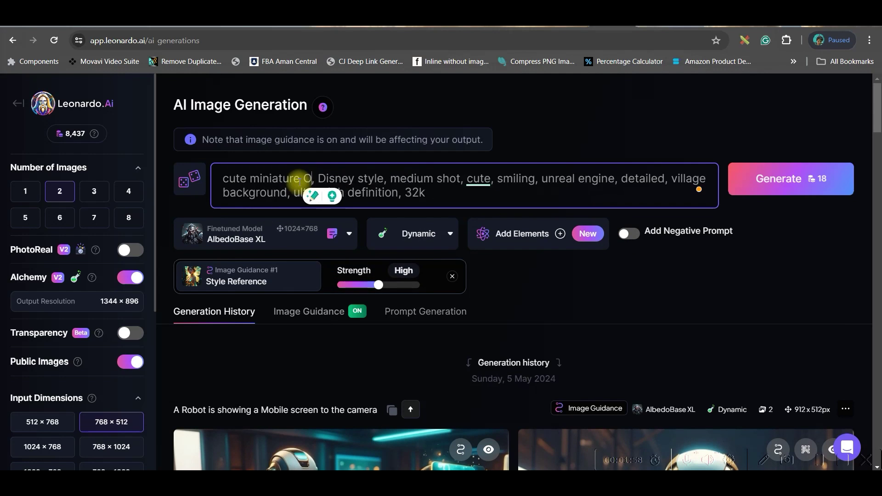
{"action": "type", "text": "bama"}
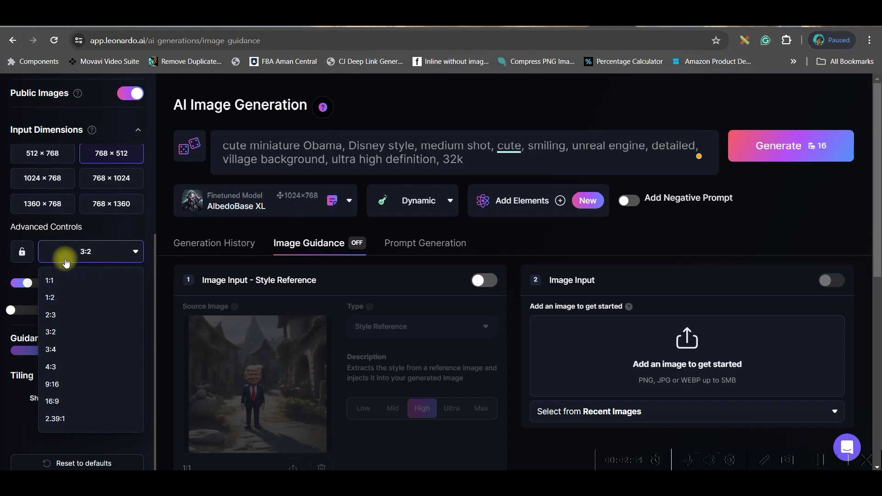
{"action": "left_click", "coordinate": [69, 401]}
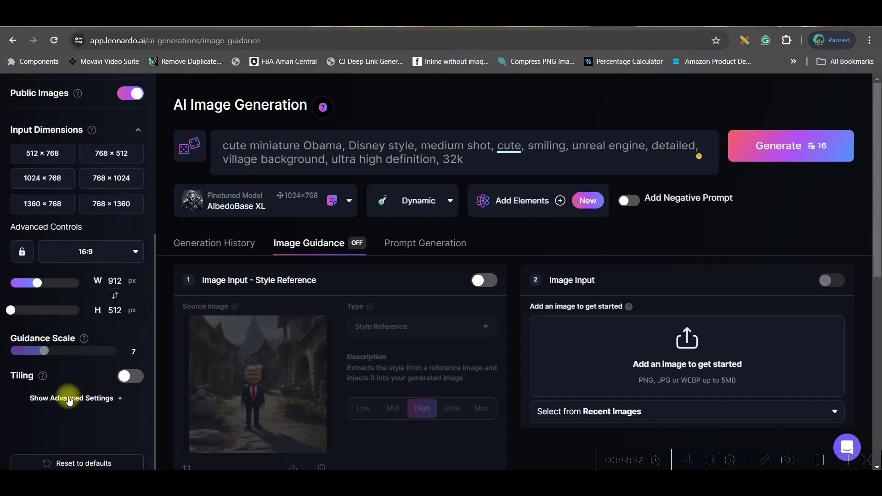
{"action": "left_click", "coordinate": [759, 146]}
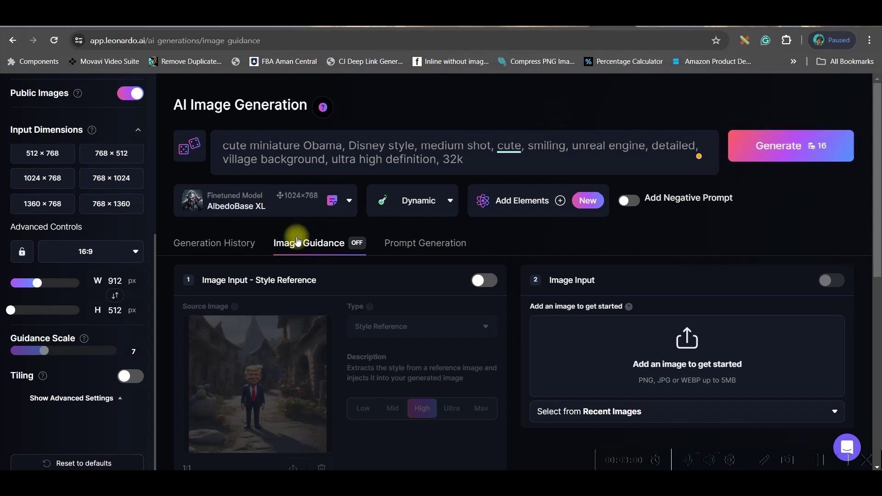
{"action": "scroll", "coordinate": [665, 387], "scroll_direction": "down", "scroll_amount": 3}
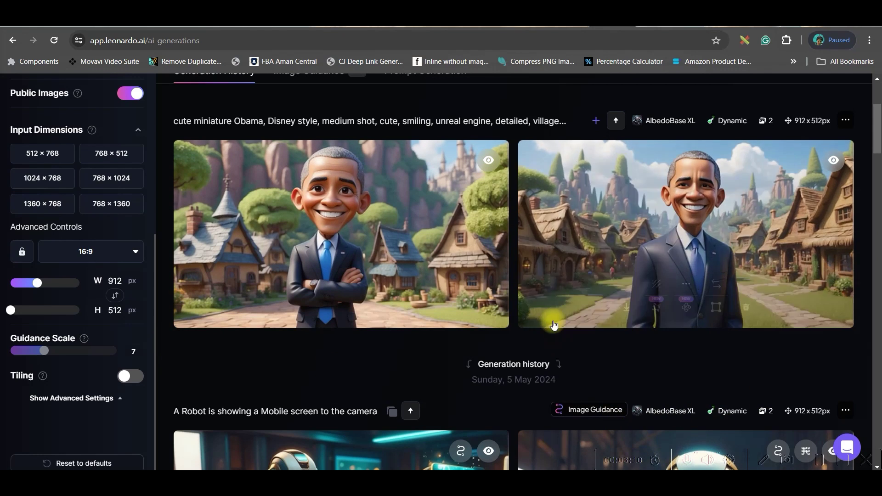
{"action": "scroll", "coordinate": [558, 330], "scroll_direction": "up", "scroll_amount": 3}
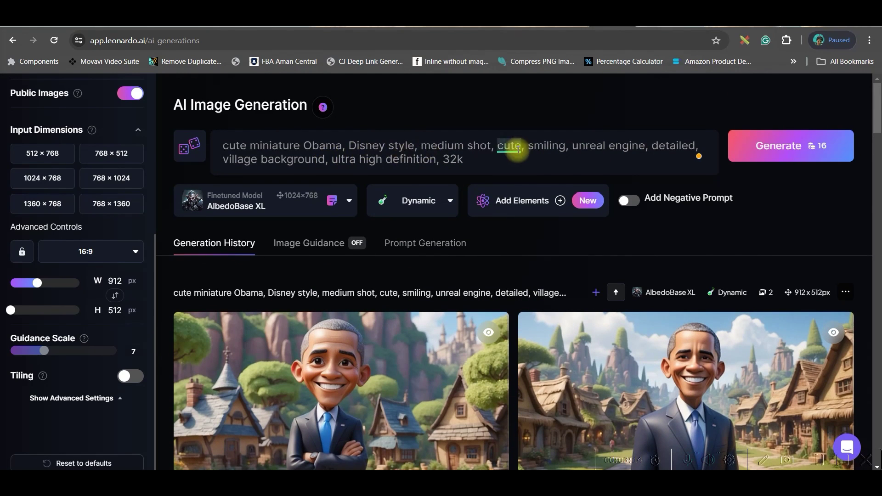
Insert 'Full Body Image' after 'Obama,' in the prompt and generate again.
{"action": "left_click", "coordinate": [419, 146]}
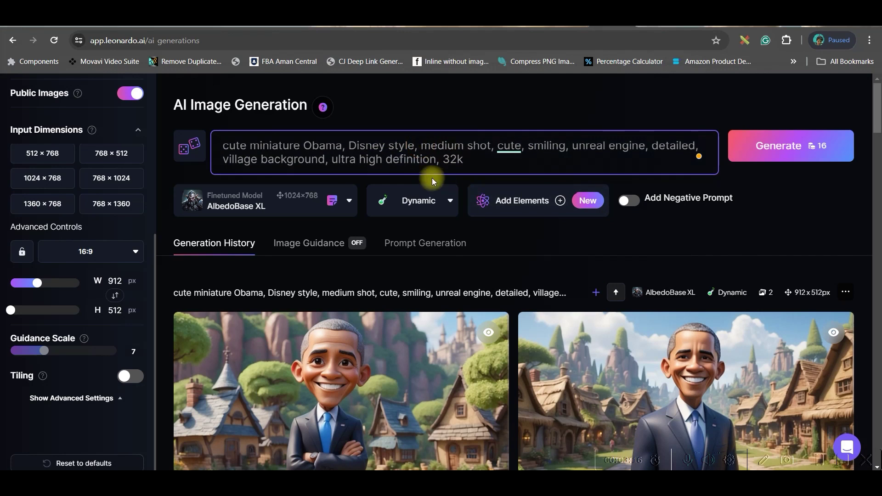
{"action": "left_click", "coordinate": [345, 146]}
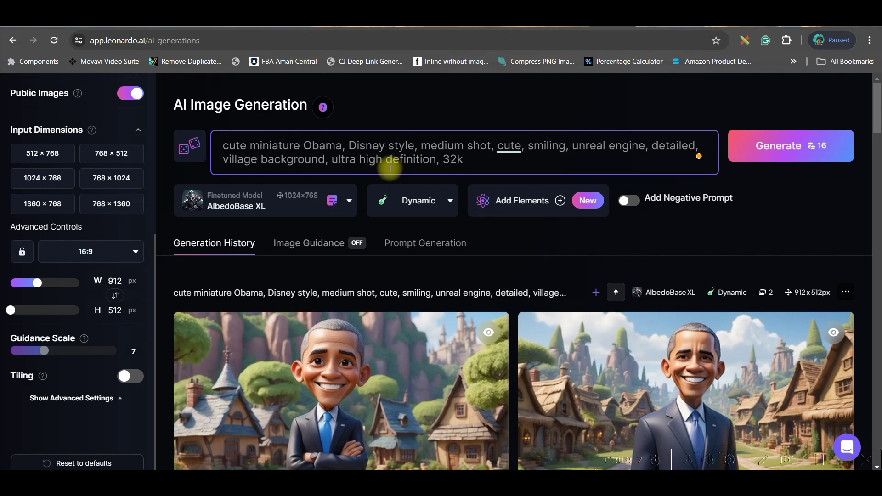
{"action": "type", "text": "Full Body Image"}
{"action": "left_click", "coordinate": [799, 148]}
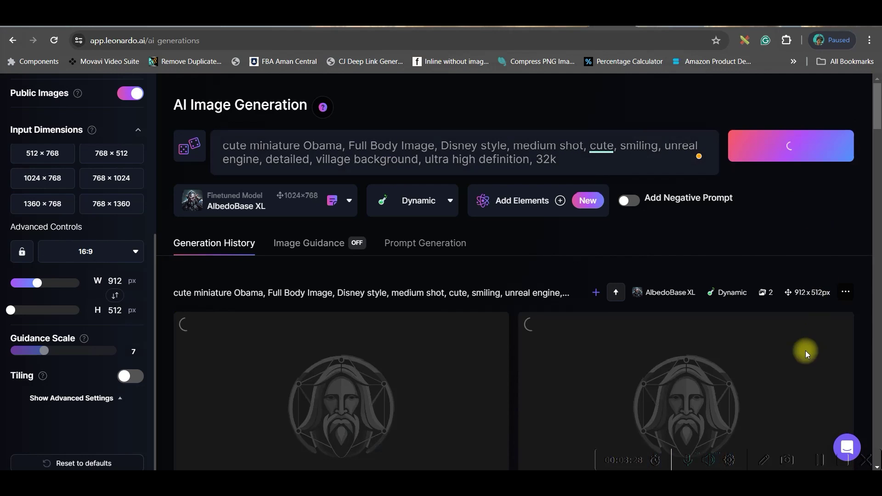
{"action": "scroll", "coordinate": [486, 296], "scroll_direction": "down", "scroll_amount": 3}
{"action": "scroll", "coordinate": [487, 297], "scroll_direction": "down", "scroll_amount": 2}
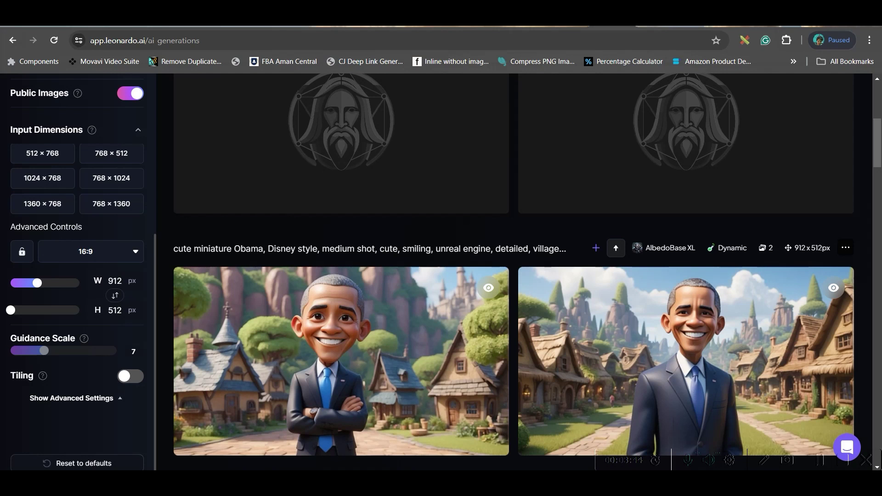
{"action": "scroll", "coordinate": [460, 290], "scroll_direction": "down", "scroll_amount": 2}
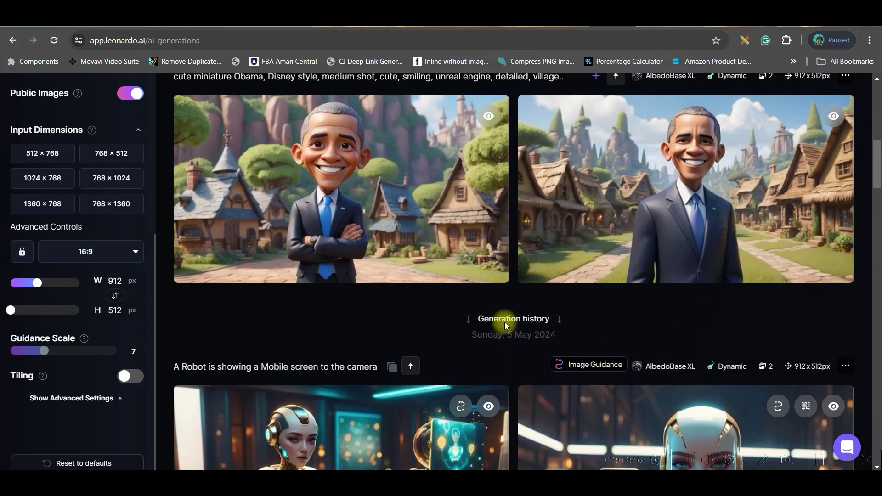
{"action": "scroll", "coordinate": [425, 290], "scroll_direction": "up", "scroll_amount": 2}
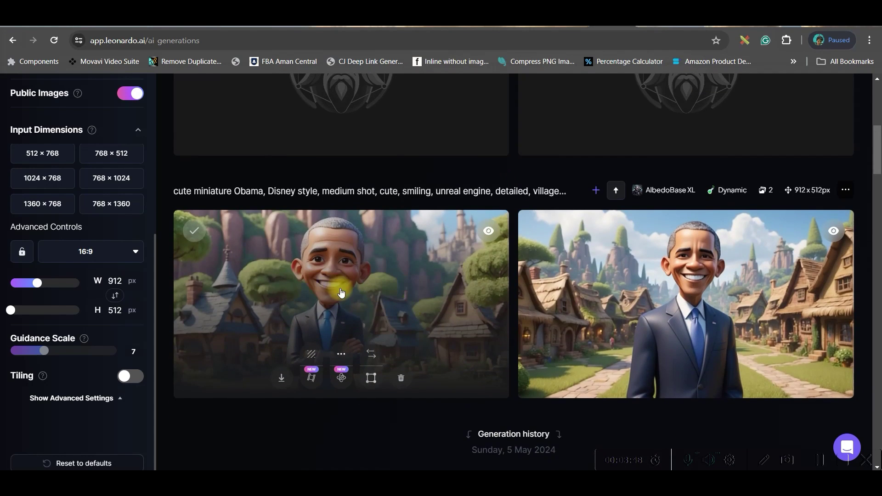
Apply Alchemy Smooth Upscale to the smiling village Obama image.
{"action": "left_click", "coordinate": [374, 312]}
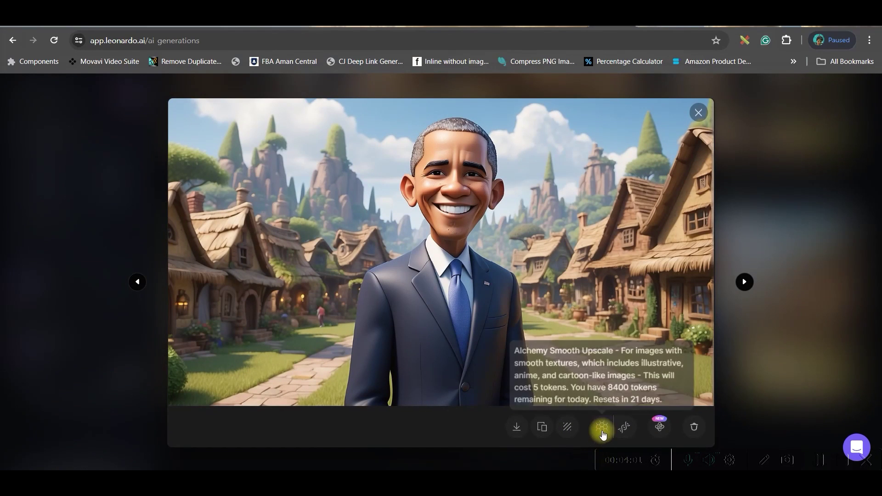
{"action": "left_click", "coordinate": [602, 434]}
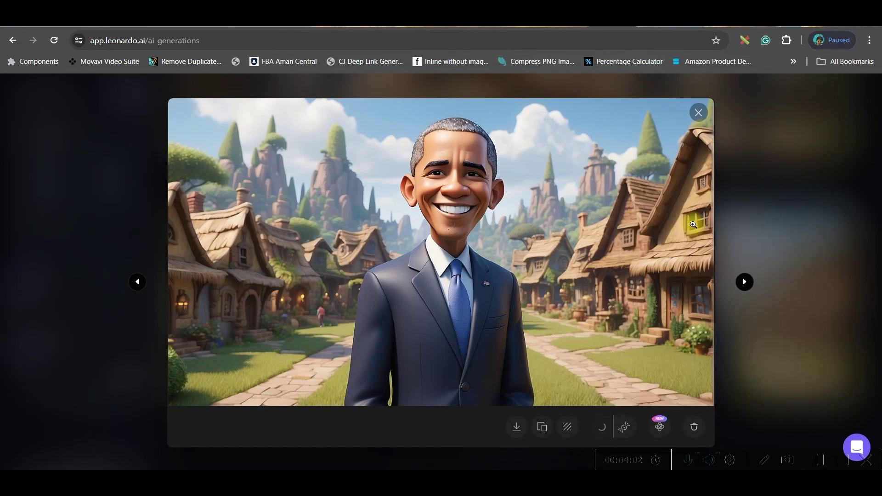
{"action": "left_click", "coordinate": [696, 111]}
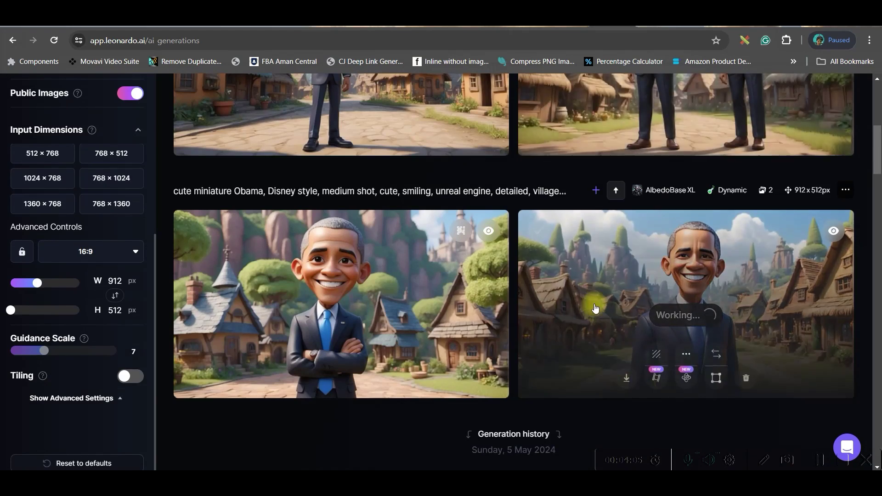
{"action": "scroll", "coordinate": [587, 325], "scroll_direction": "up", "scroll_amount": 4}
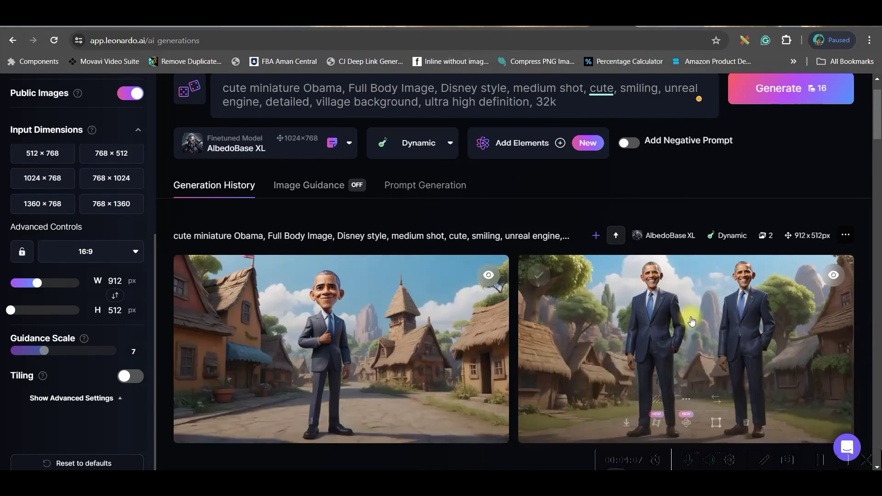
{"action": "scroll", "coordinate": [691, 322], "scroll_direction": "down", "scroll_amount": 1}
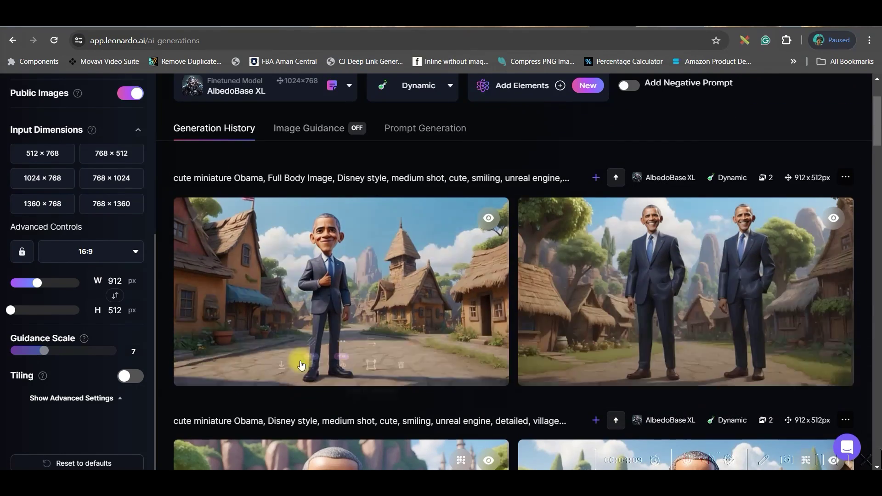
Check the full-body Obama image, then download the upscaled crossed-arms Obama portrait.
{"action": "left_click", "coordinate": [302, 338]}
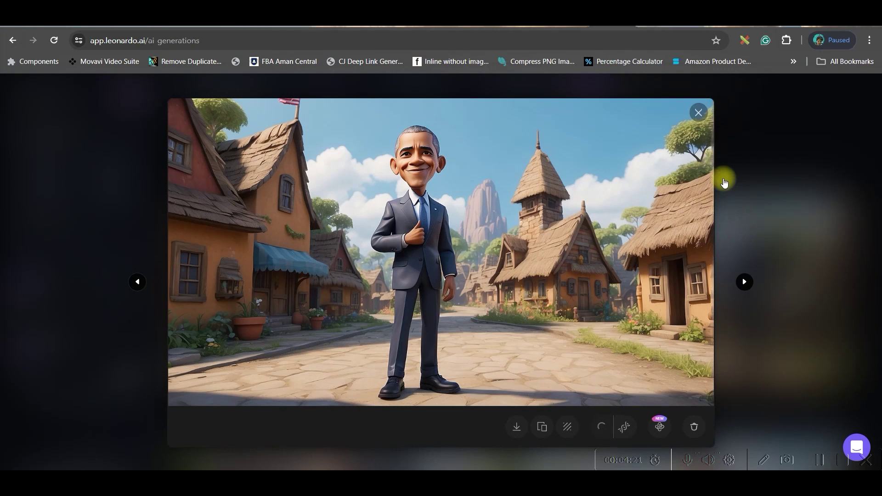
{"action": "left_click", "coordinate": [698, 113]}
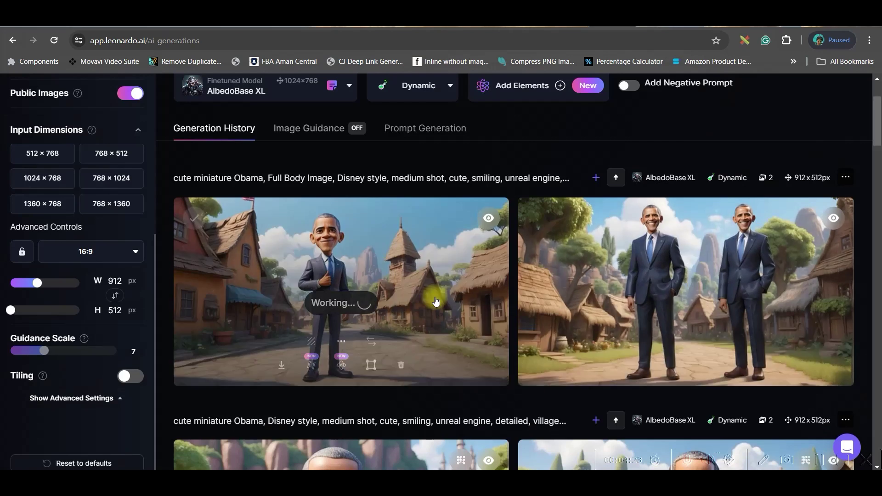
{"action": "scroll", "coordinate": [413, 310], "scroll_direction": "down", "scroll_amount": 3}
{"action": "left_click", "coordinate": [359, 298]}
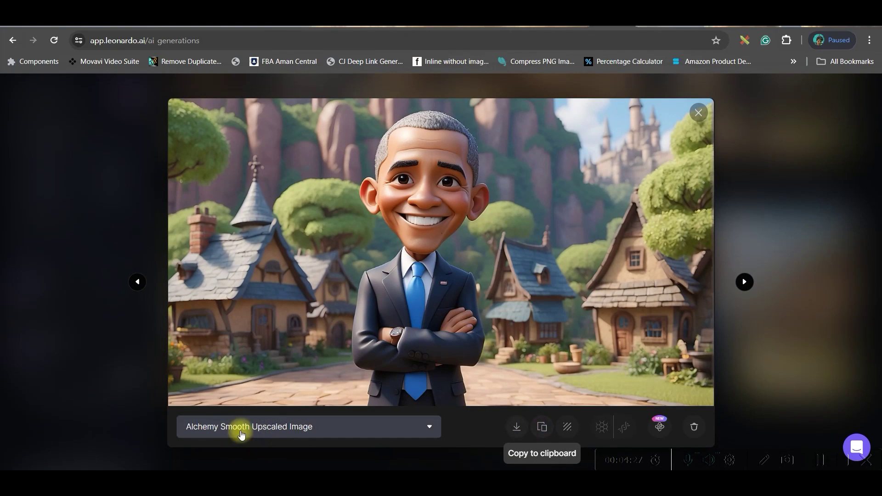
{"action": "left_click", "coordinate": [516, 427]}
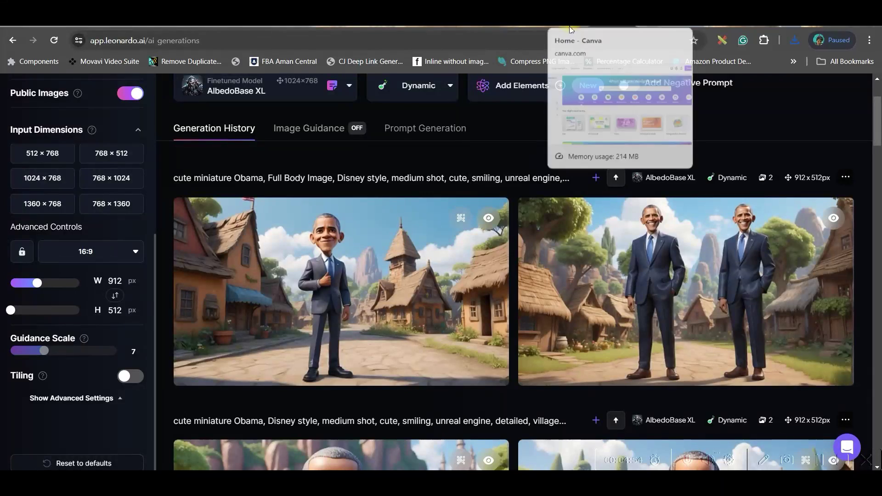
Create a blank 1920×1080 Video design from Canva's design-type search.
{"action": "left_click", "coordinate": [570, 29]}
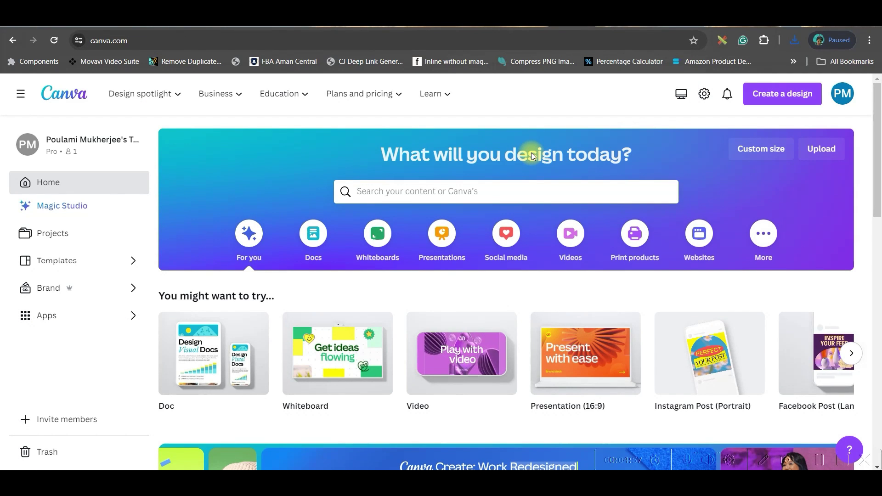
{"action": "left_click", "coordinate": [606, 192]}
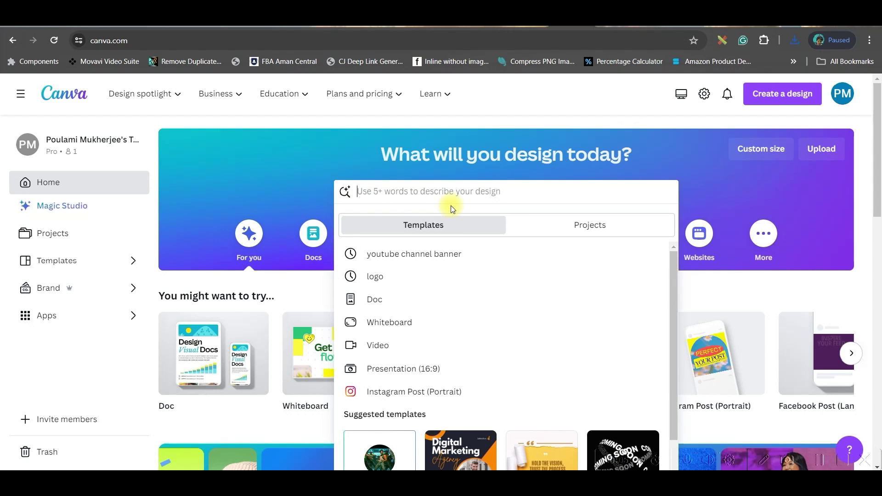
{"action": "type", "text": "YouT"}
{"action": "key", "text": "BackSpace"}
{"action": "key", "text": "BackSpace"}
{"action": "key", "text": "BackSpace"}
{"action": "type", "text": "Video"}
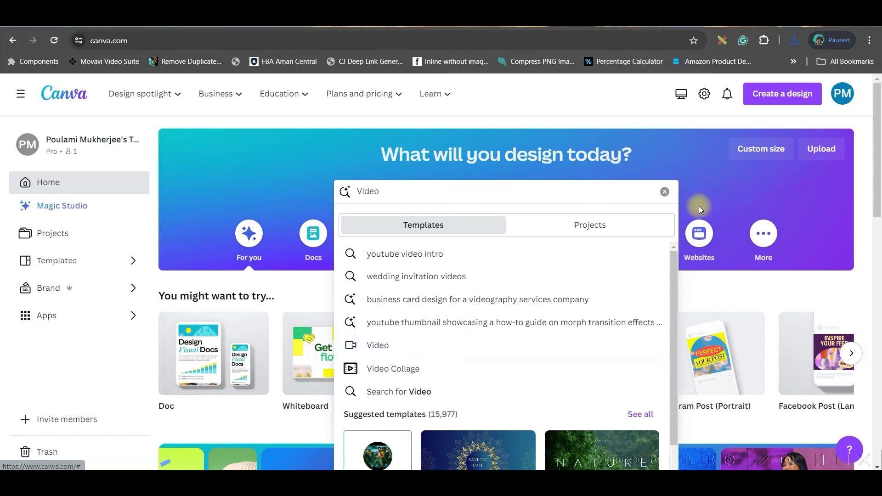
{"action": "left_click", "coordinate": [664, 191]}
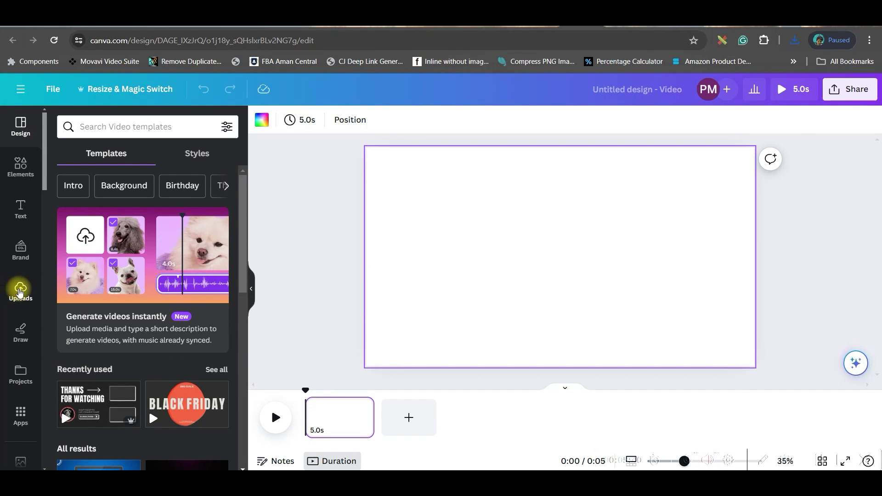
Upload the cartoon Modi image from the POLITICIANS folder and place it on the page.
{"action": "left_click", "coordinate": [19, 292]}
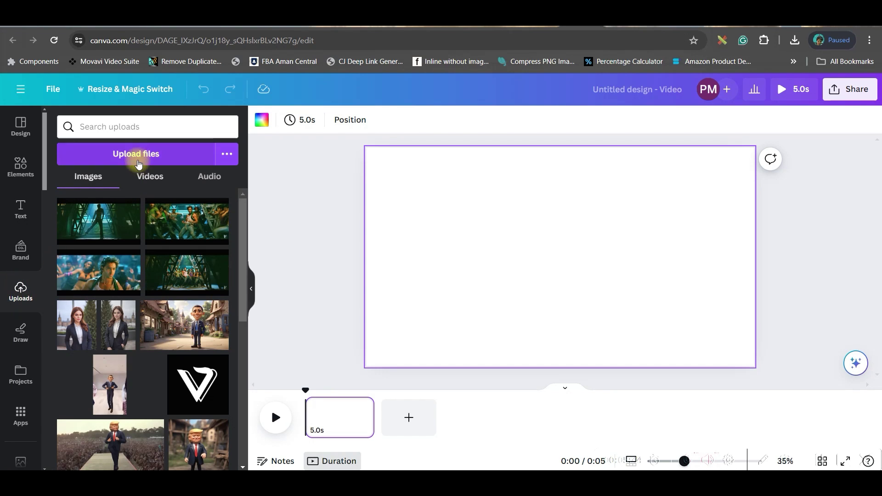
{"action": "left_click", "coordinate": [140, 157]}
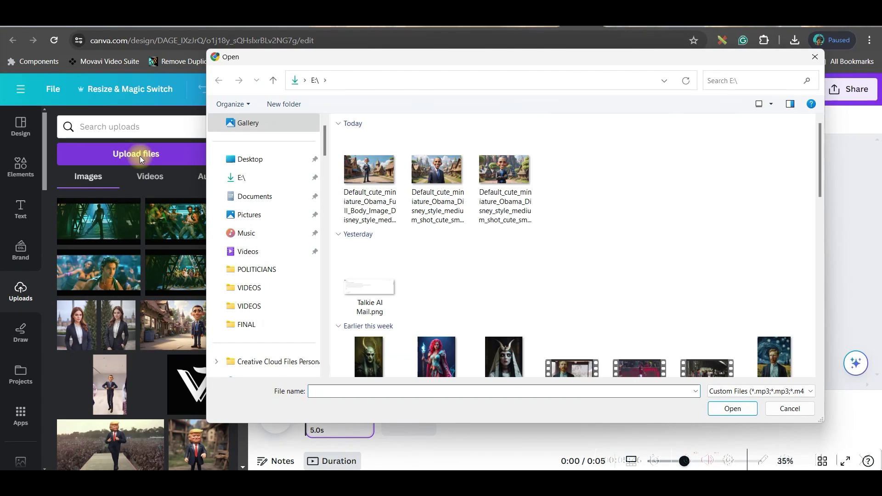
{"action": "left_click", "coordinate": [257, 270]}
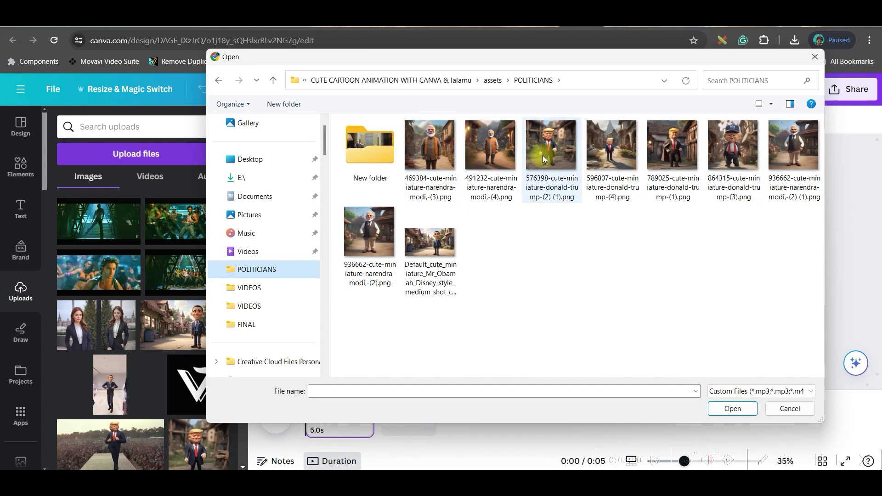
{"action": "double_click", "coordinate": [793, 151]}
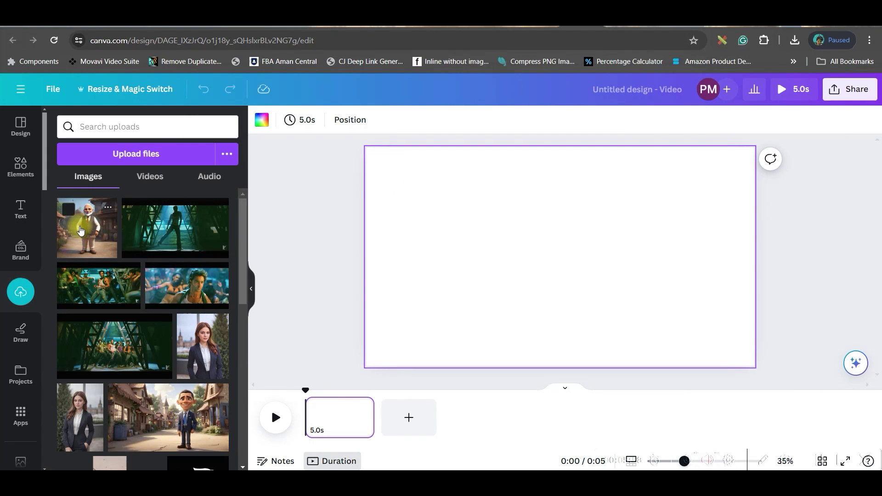
{"action": "left_click", "coordinate": [81, 231]}
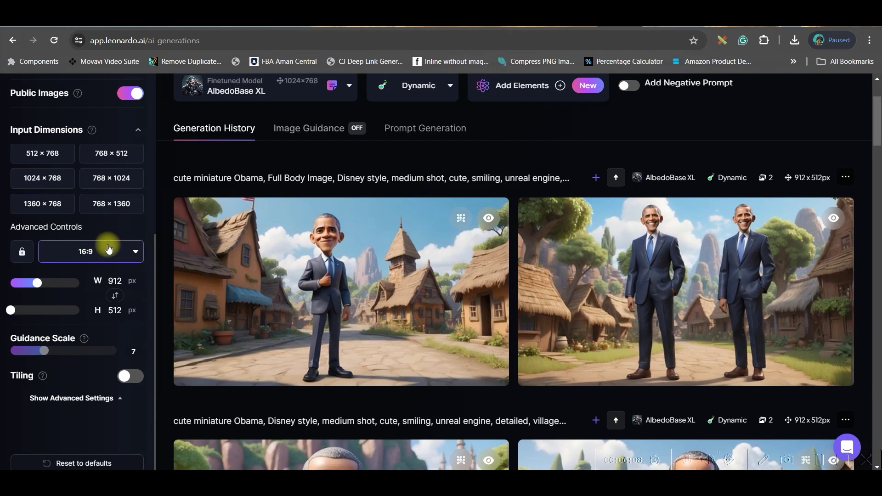
{"action": "left_click", "coordinate": [108, 248]}
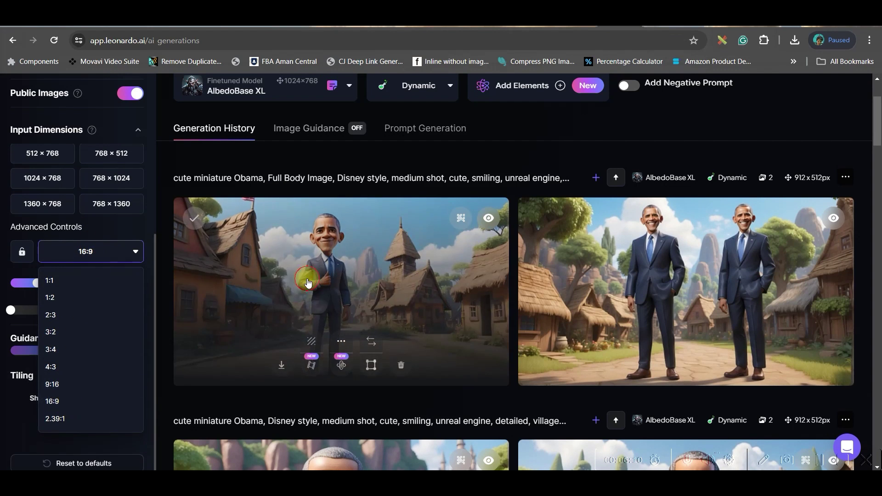
{"action": "left_click", "coordinate": [299, 279]}
{"action": "left_click", "coordinate": [702, 108]}
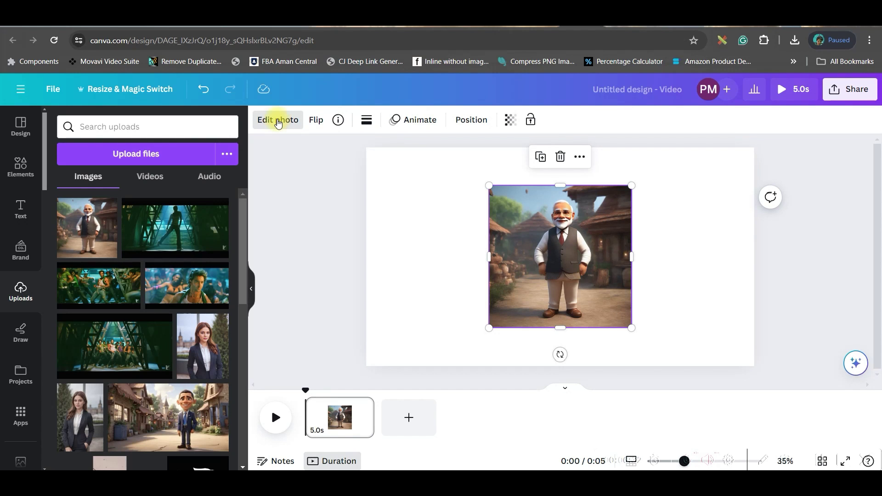
Open Edit photo for the selected Modi image.
{"action": "left_click", "coordinate": [280, 123]}
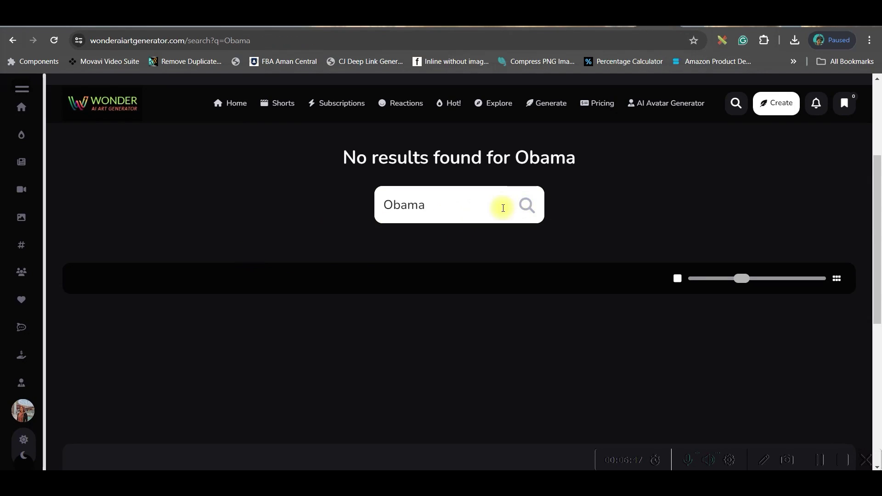
Replace the Obama search with 'messi' and open the cute miniature Messi image.
{"action": "left_click_drag", "start_coordinate": [498, 207], "coordinate": [357, 211]}
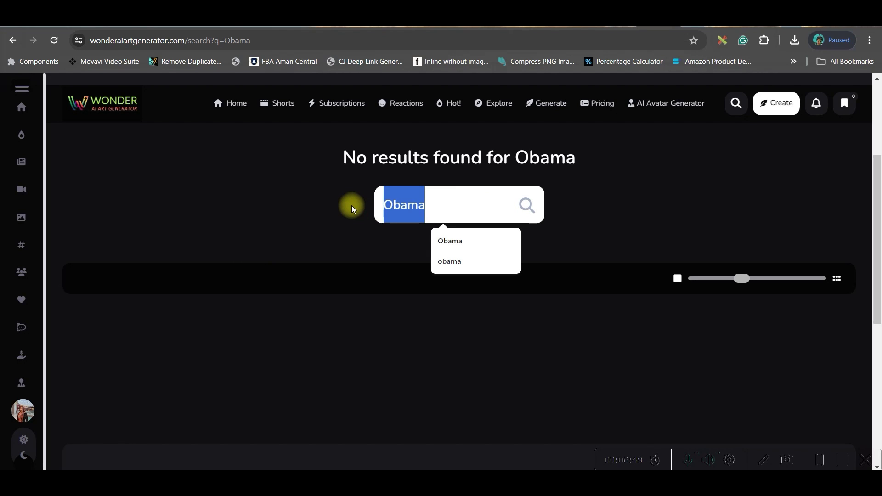
{"action": "type", "text": "messi"}
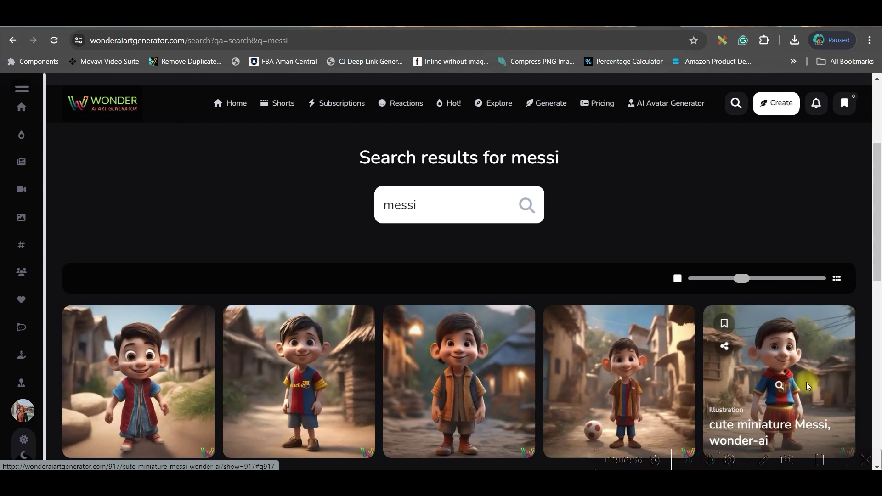
{"action": "scroll", "coordinate": [807, 386], "scroll_direction": "down", "scroll_amount": 2}
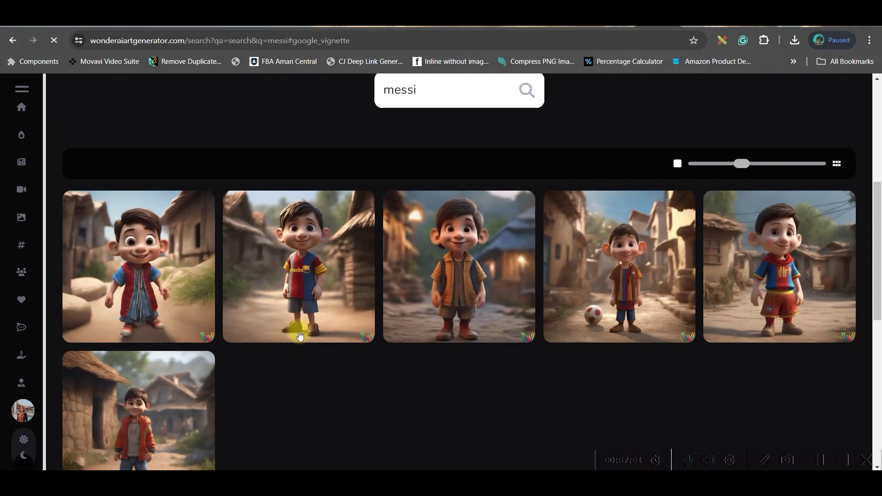
{"action": "left_click", "coordinate": [330, 247]}
{"action": "scroll", "coordinate": [321, 285], "scroll_direction": "up", "scroll_amount": 4}
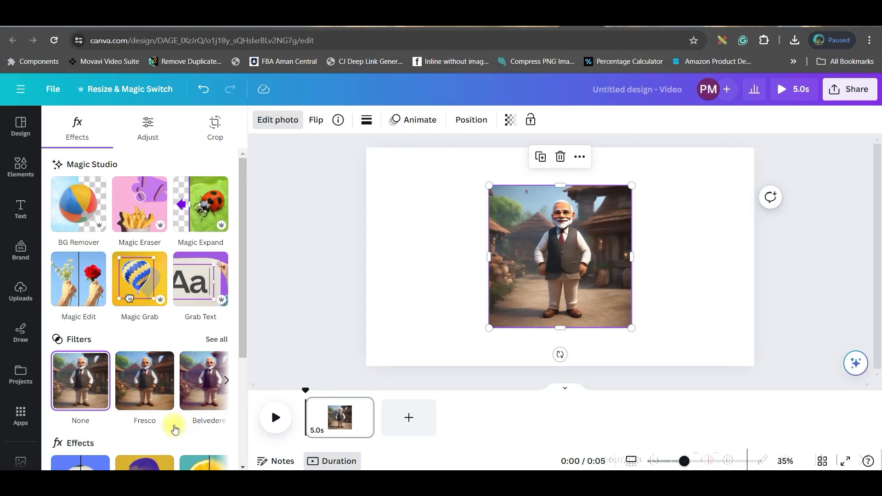
Leave the Modi image's filters and choose Magic Expand in its Edit photo tools.
{"action": "left_click", "coordinate": [215, 339]}
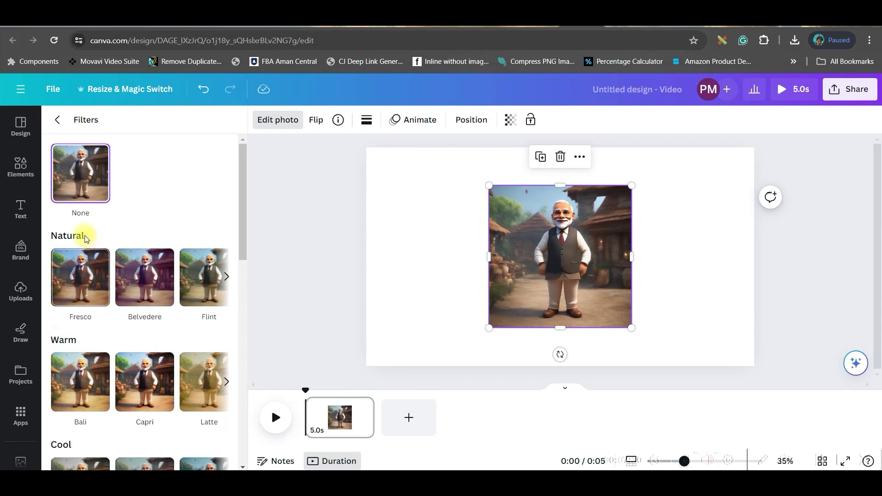
{"action": "left_click", "coordinate": [57, 120]}
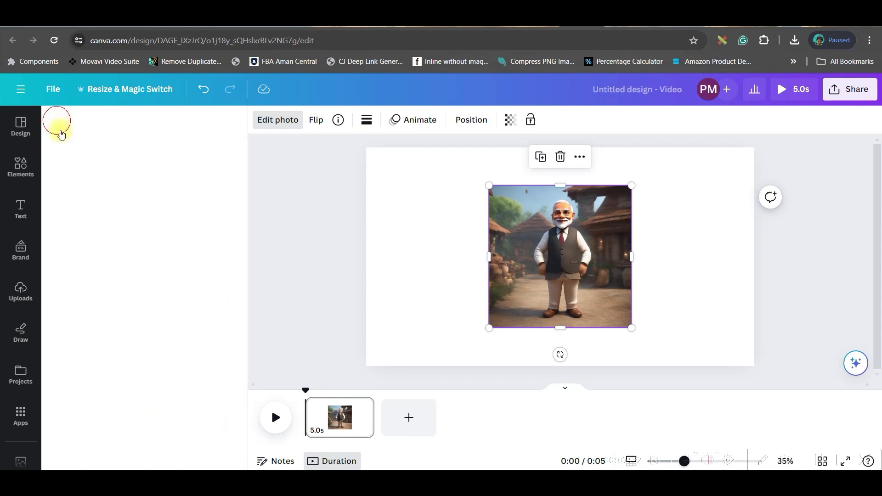
{"action": "left_click", "coordinate": [286, 120]}
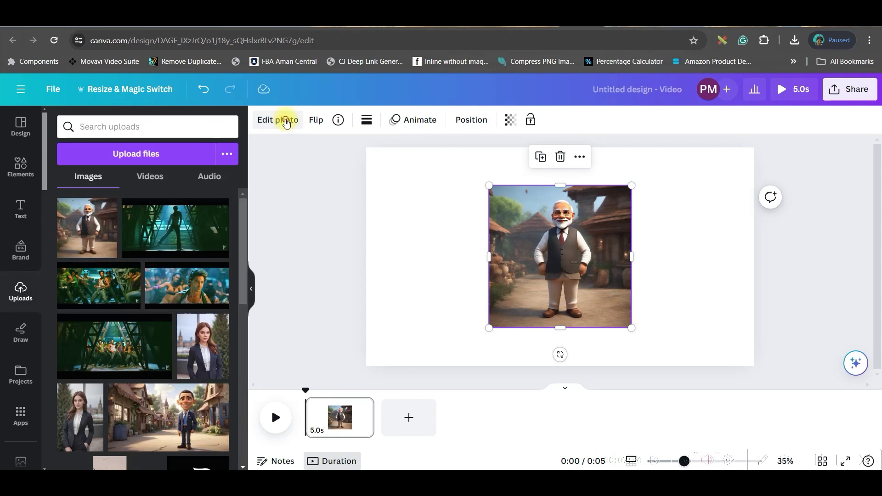
{"action": "left_click", "coordinate": [286, 121]}
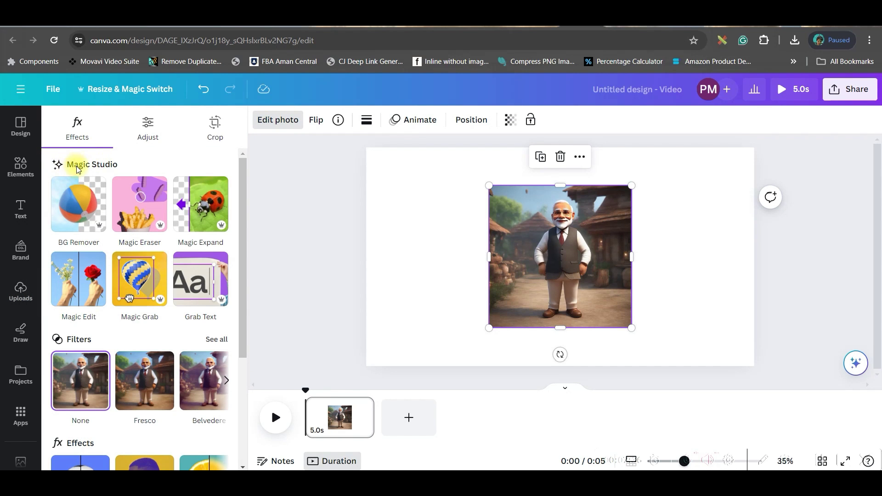
{"action": "scroll", "coordinate": [96, 343], "scroll_direction": "down", "scroll_amount": 1}
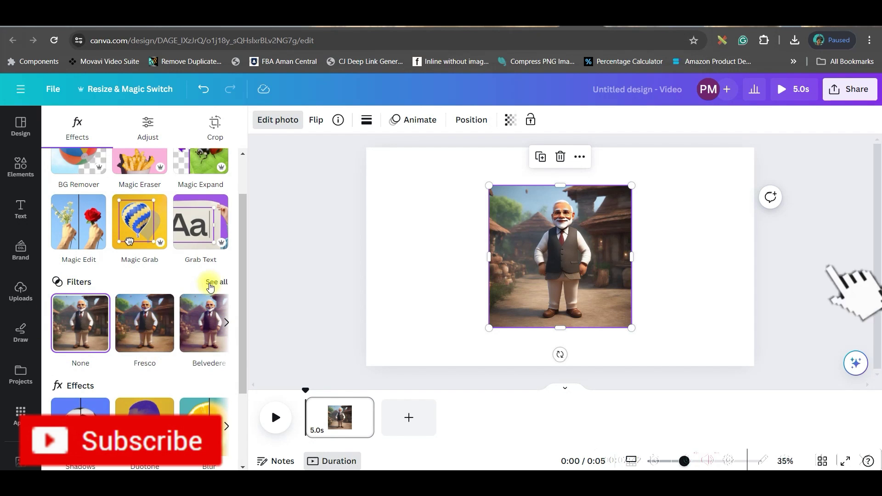
{"action": "scroll", "coordinate": [128, 306], "scroll_direction": "up", "scroll_amount": 1}
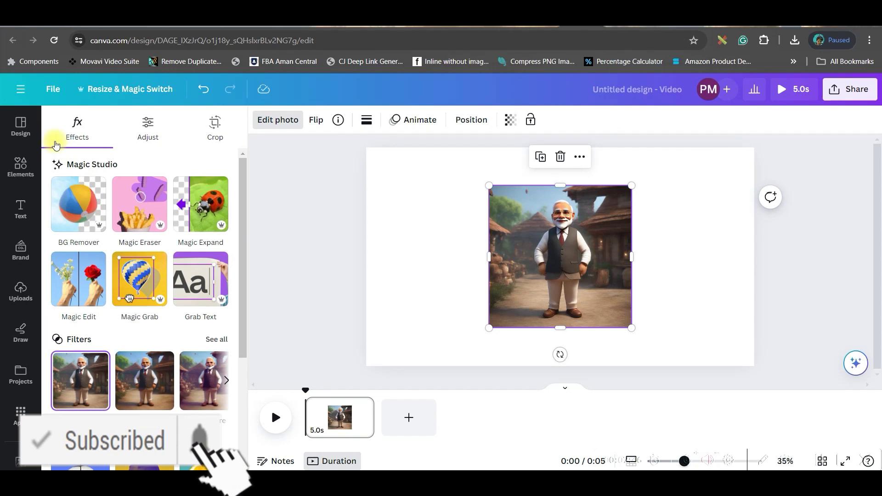
{"action": "left_click", "coordinate": [205, 218]}
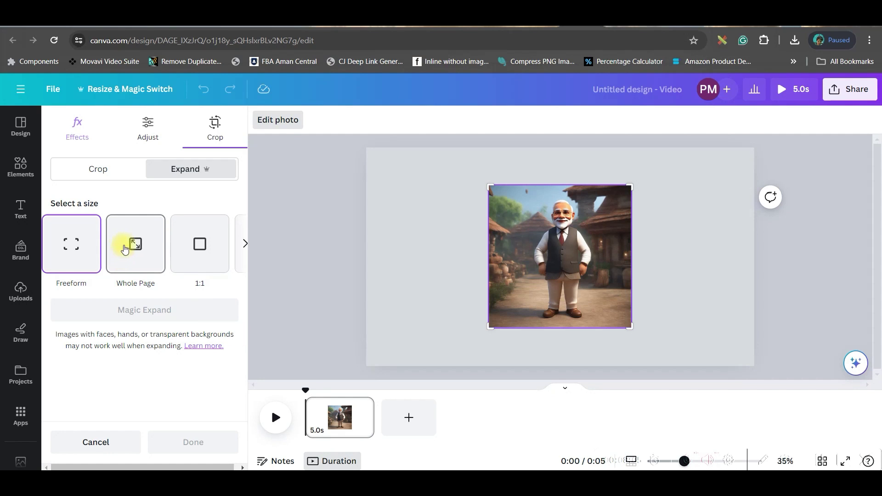
Generate Magic Expand results for the Modi image at Whole Page size.
{"action": "left_click", "coordinate": [243, 244]}
{"action": "left_click", "coordinate": [43, 244]}
{"action": "left_click", "coordinate": [137, 253]}
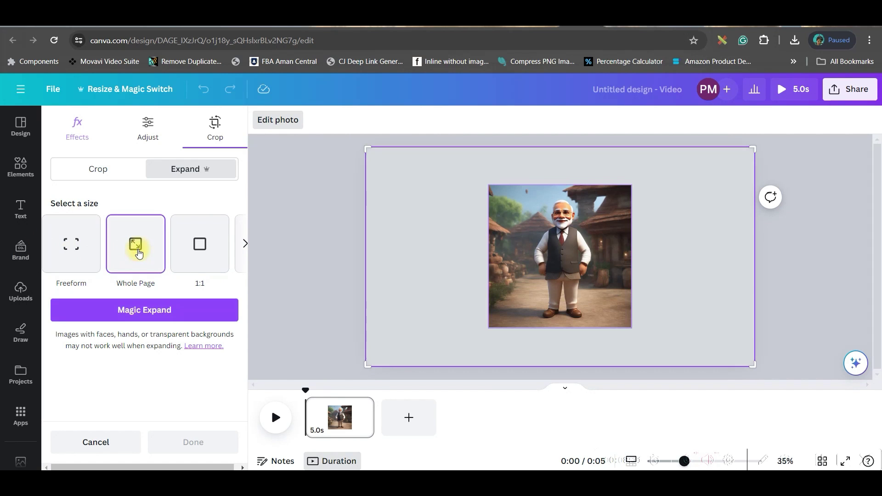
{"action": "left_click", "coordinate": [162, 311]}
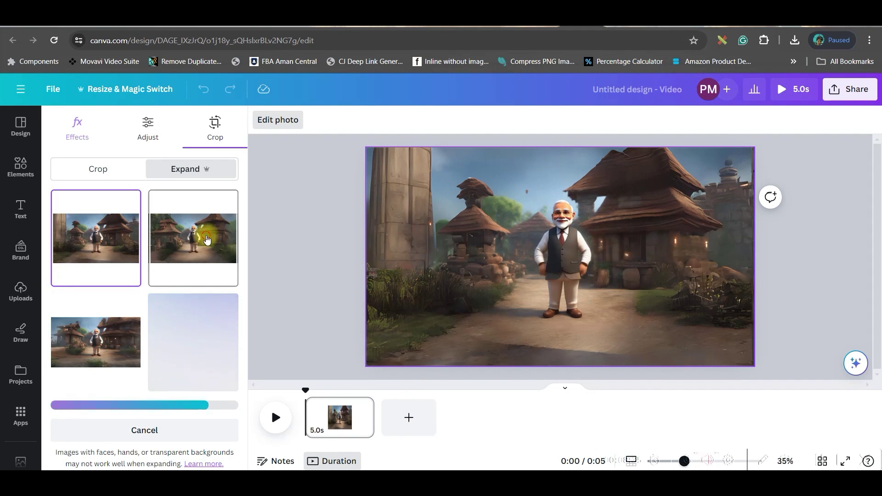
Compare the four expansions and apply the top-left one with the stone pillar.
{"action": "left_click", "coordinate": [197, 268]}
{"action": "left_click", "coordinate": [80, 332]}
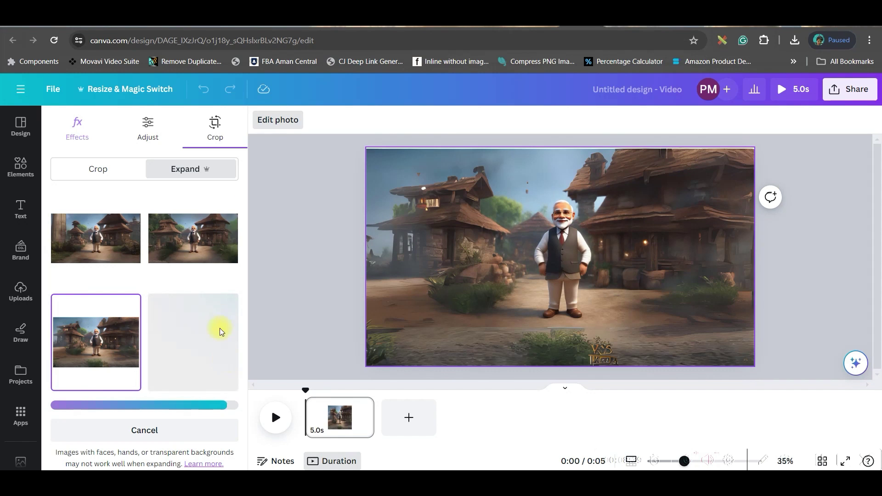
{"action": "left_click", "coordinate": [211, 251]}
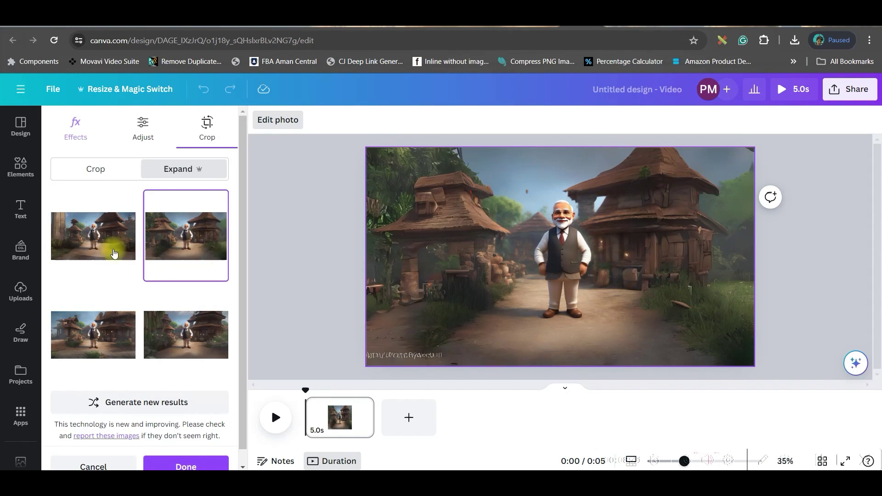
{"action": "left_click", "coordinate": [181, 330]}
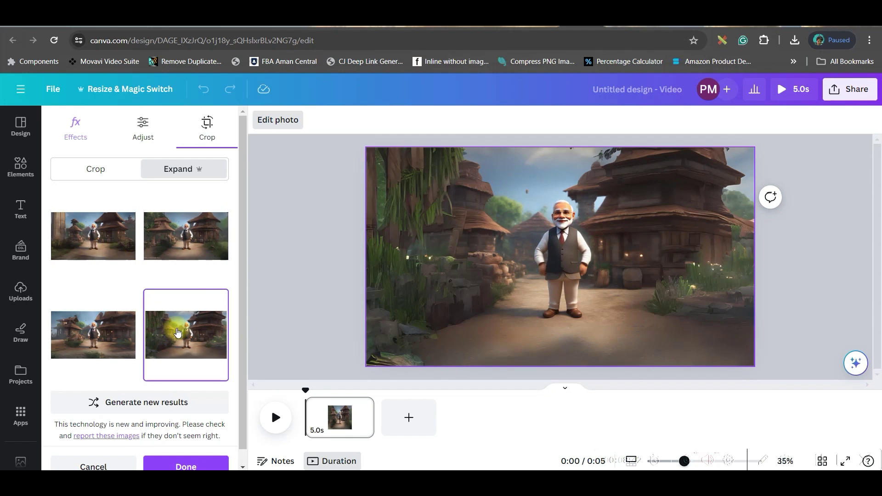
{"action": "left_click", "coordinate": [107, 219]}
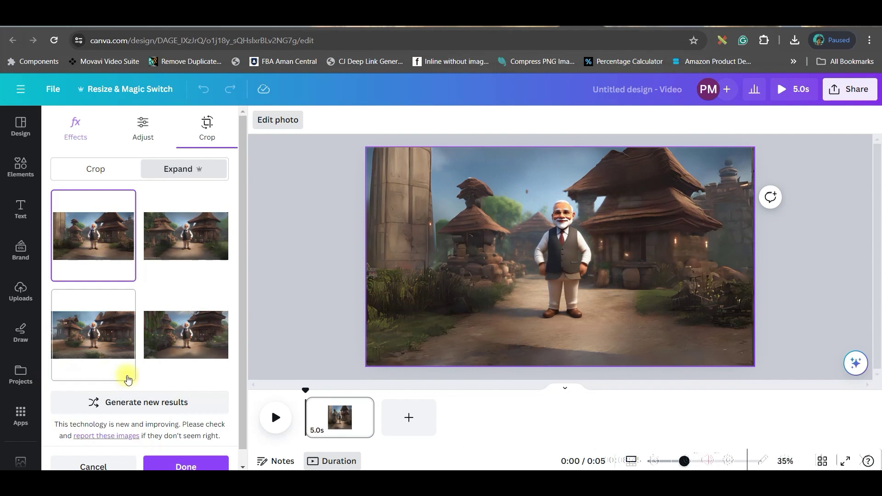
{"action": "left_click", "coordinate": [193, 369]}
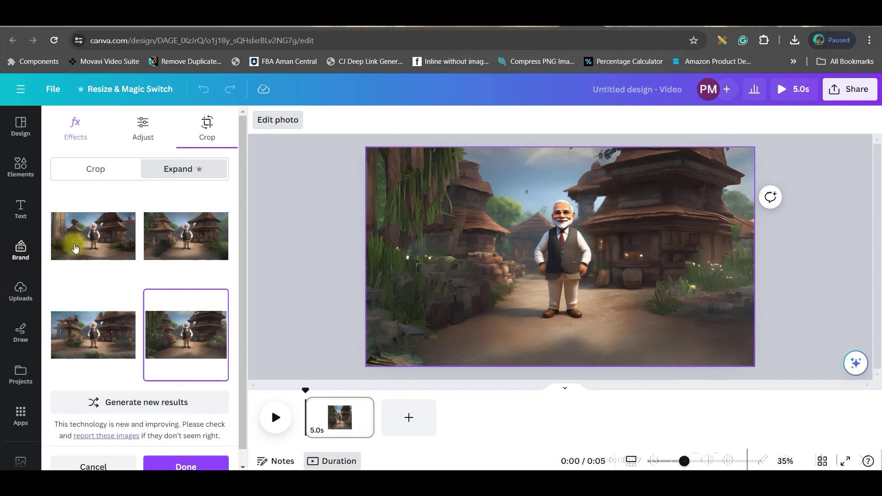
{"action": "left_click", "coordinate": [81, 241]}
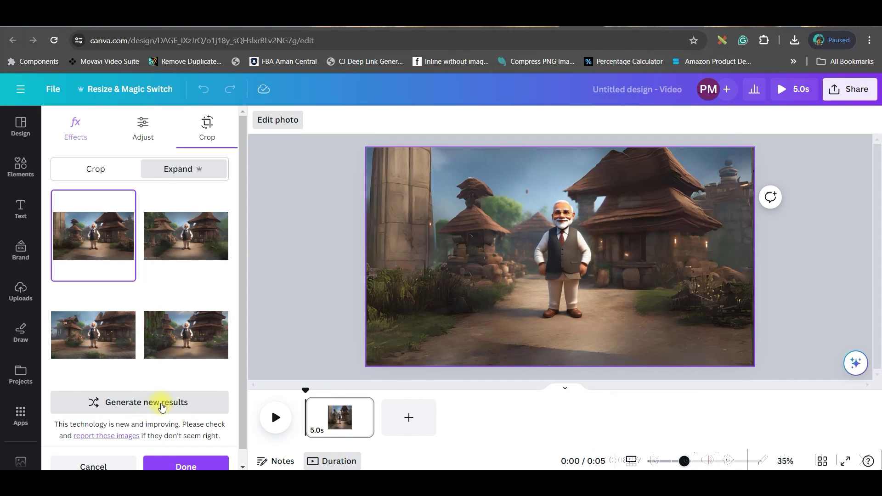
{"action": "left_click", "coordinate": [209, 464]}
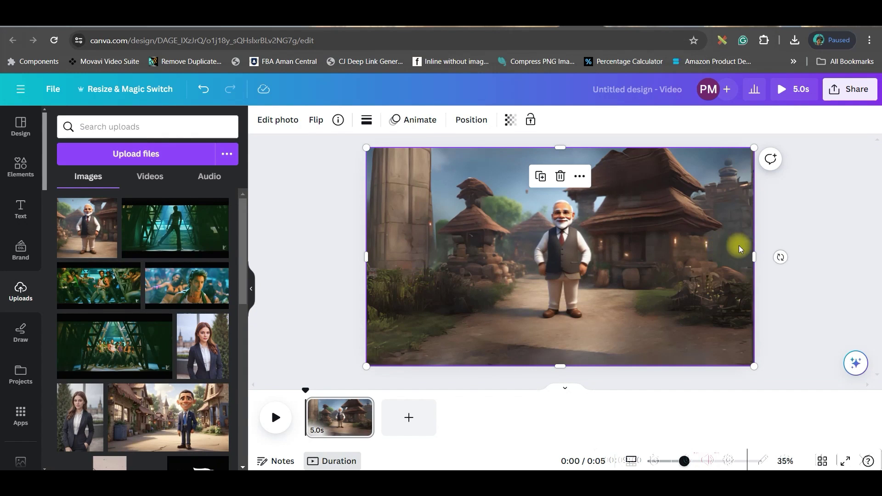
{"action": "left_click", "coordinate": [819, 246]}
{"action": "left_click", "coordinate": [586, 273]}
{"action": "left_click", "coordinate": [336, 227]}
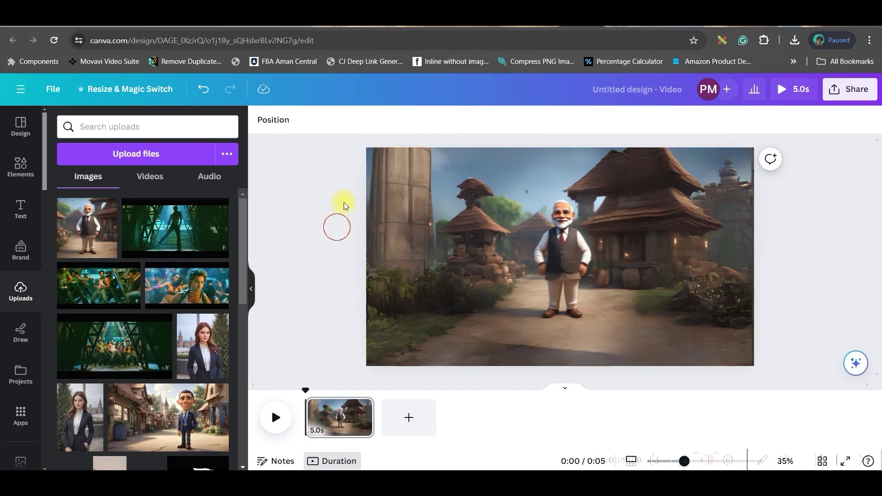
{"action": "left_click", "coordinate": [381, 166]}
{"action": "left_click_drag", "start_coordinate": [366, 149], "coordinate": [296, 131]}
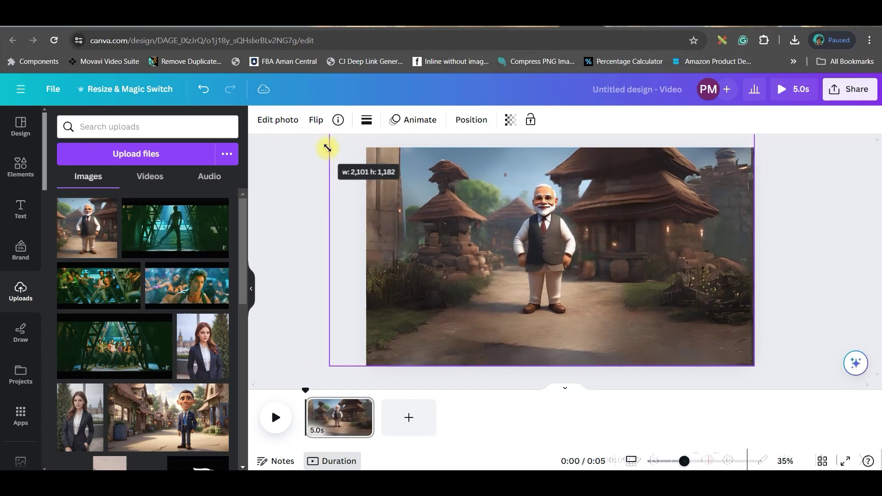
{"action": "left_click_drag", "start_coordinate": [297, 132], "coordinate": [366, 148]}
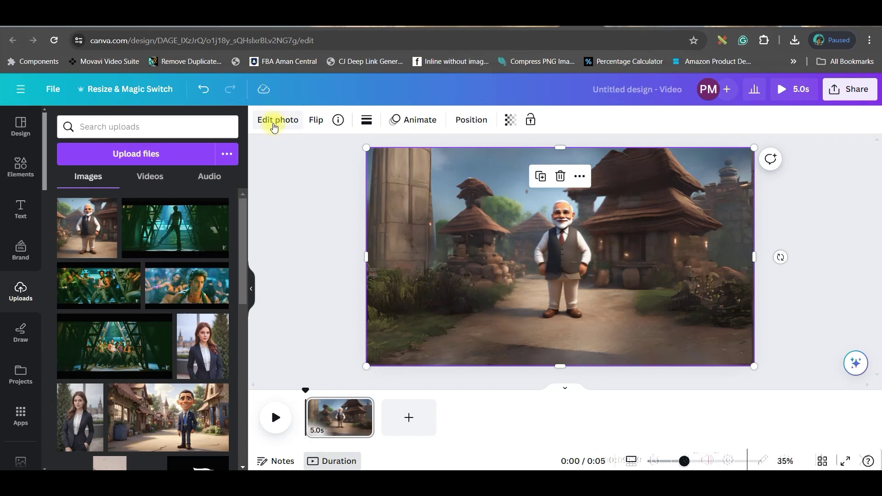
Cut the Modi figure out with Magic Grab and nudge it right.
{"action": "left_click", "coordinate": [273, 126]}
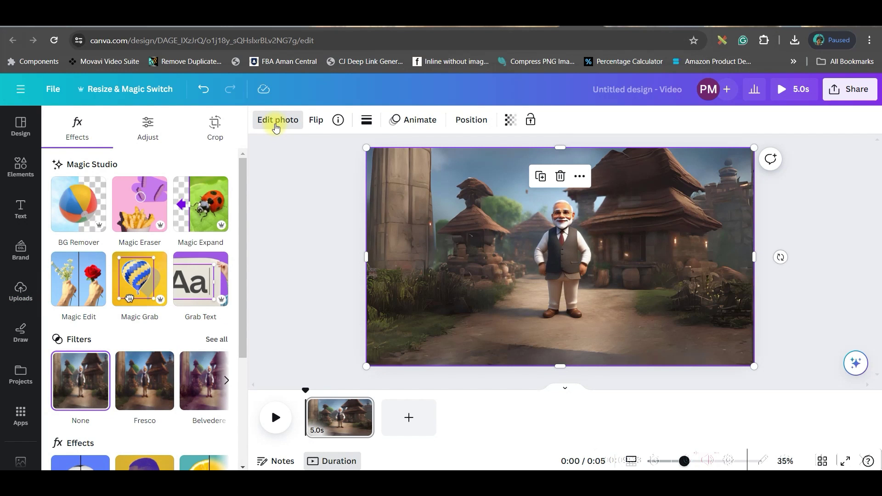
{"action": "left_click", "coordinate": [145, 285]}
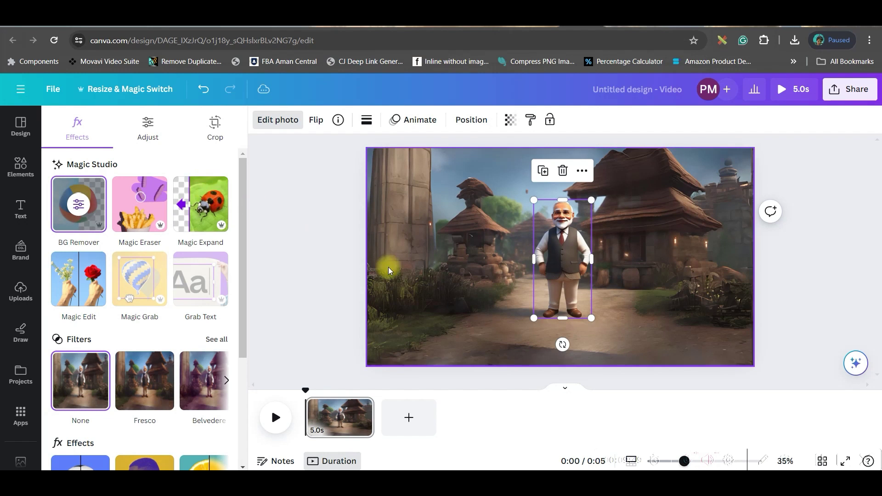
{"action": "mouse_move", "coordinate": [571, 268]}
{"action": "left_mouse_down"}
{"action": "mouse_move", "coordinate": [604, 271]}
{"action": "mouse_move", "coordinate": [570, 267]}
{"action": "left_mouse_up"}
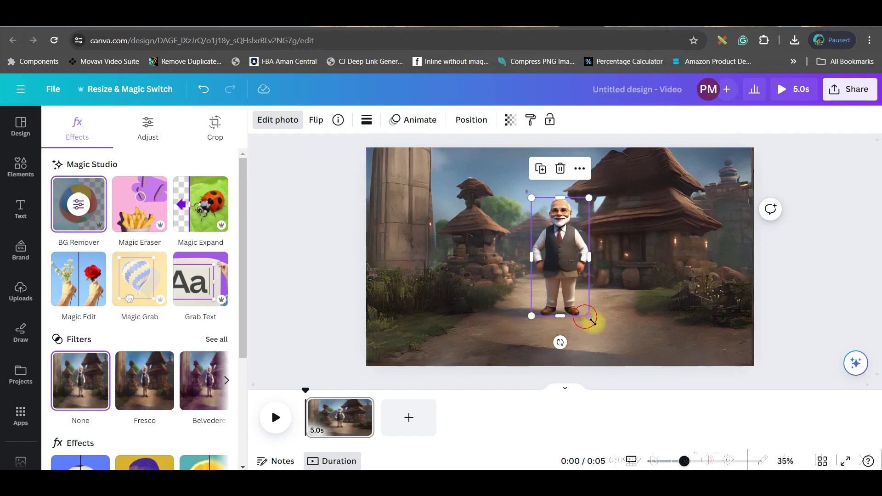
Enlarge the cutout figure up and left so it reaches the page bottom.
{"action": "left_click_drag", "start_coordinate": [588, 317], "coordinate": [613, 365]}
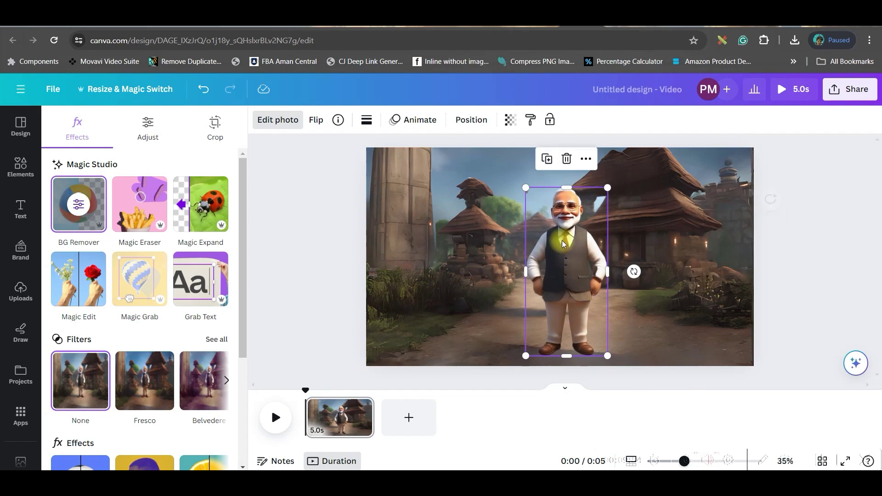
{"action": "left_click_drag", "start_coordinate": [531, 198], "coordinate": [483, 160]}
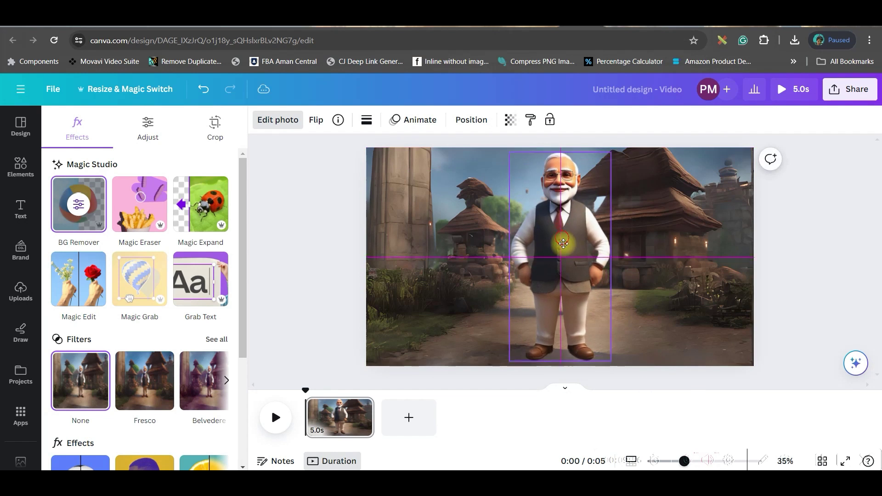
{"action": "left_click_drag", "start_coordinate": [563, 247], "coordinate": [563, 256]}
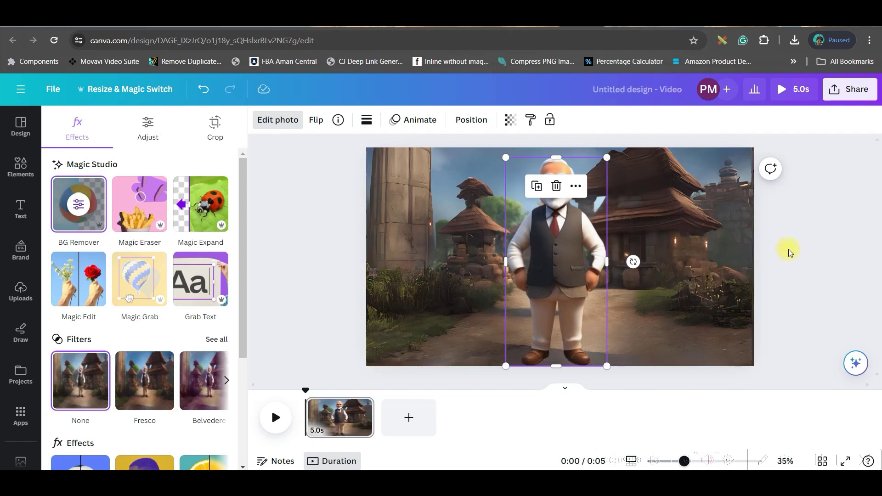
{"action": "key", "text": "Escape"}
{"action": "key", "text": "Escape"}
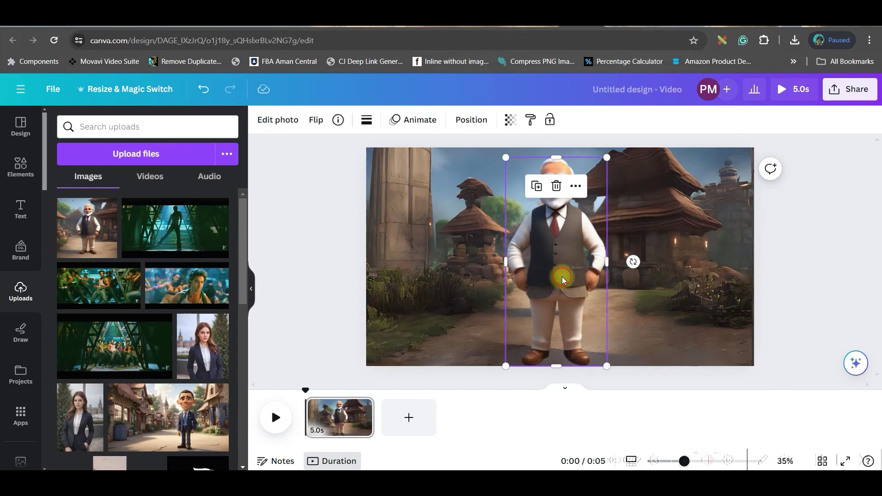
Nudge the figure right, then set the download to uncompressed PNG.
{"action": "left_click_drag", "start_coordinate": [561, 276], "coordinate": [566, 276]}
{"action": "key", "text": "Escape"}
{"action": "left_click", "coordinate": [845, 89]}
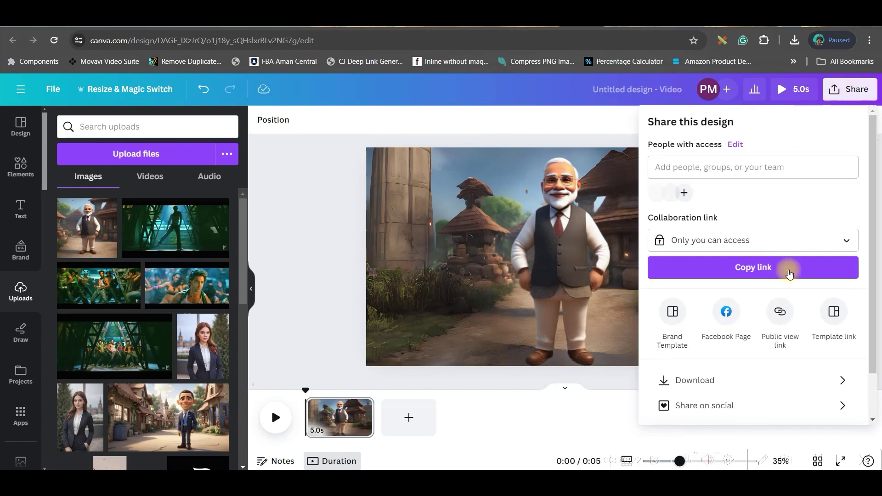
{"action": "left_click", "coordinate": [682, 386]}
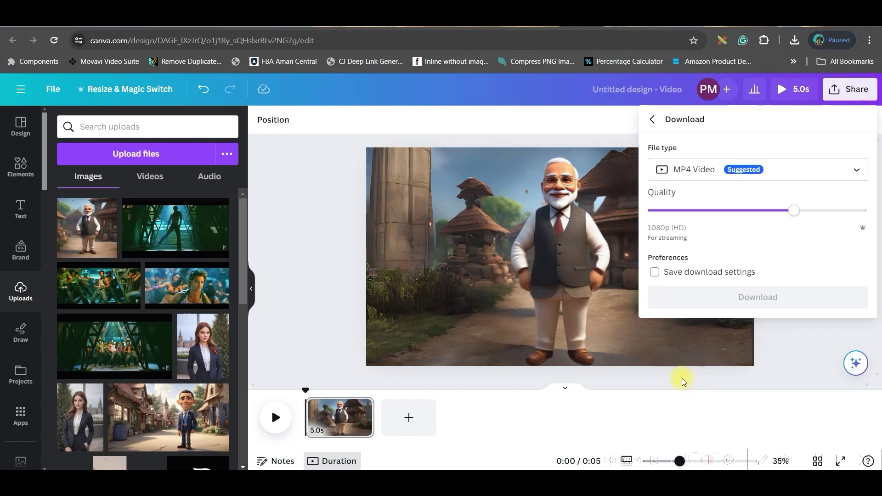
{"action": "left_click", "coordinate": [768, 171]}
{"action": "left_click", "coordinate": [750, 246]}
{"action": "left_click", "coordinate": [753, 266]}
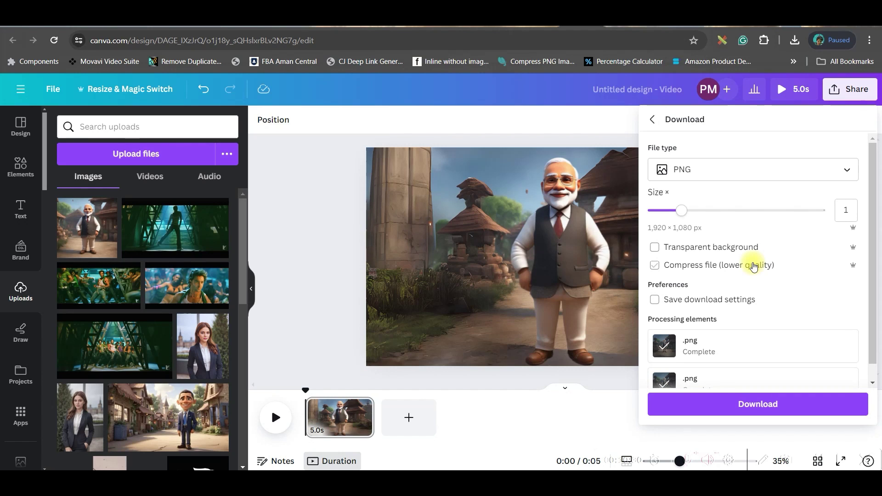
{"action": "left_click", "coordinate": [717, 248]}
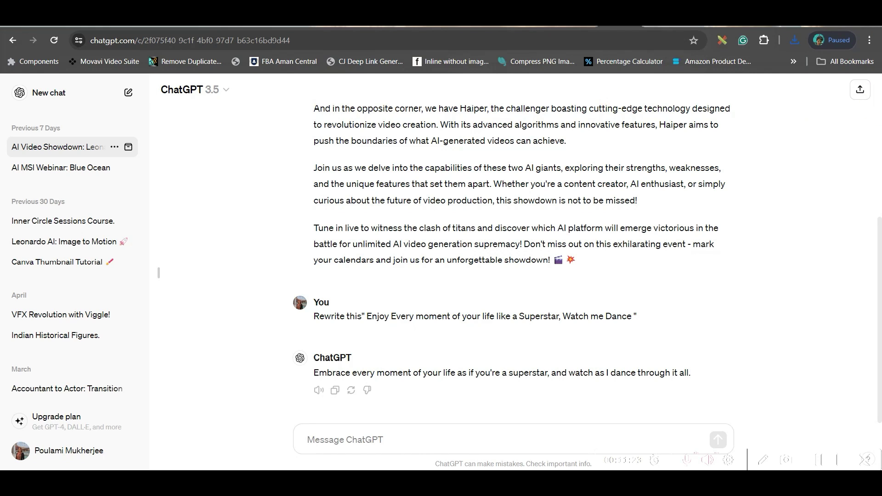
Paste the rewrite prompt in ChatGPT, select its full reply sentence, and return to Canva.
{"action": "mouse_move", "coordinate": [476, 317]}
{"action": "left_click", "coordinate": [347, 440]}
{"action": "type", "text": "Rewrite this\" Enjoy Every moment of your life like a Superstar, Watch me Dance \""}
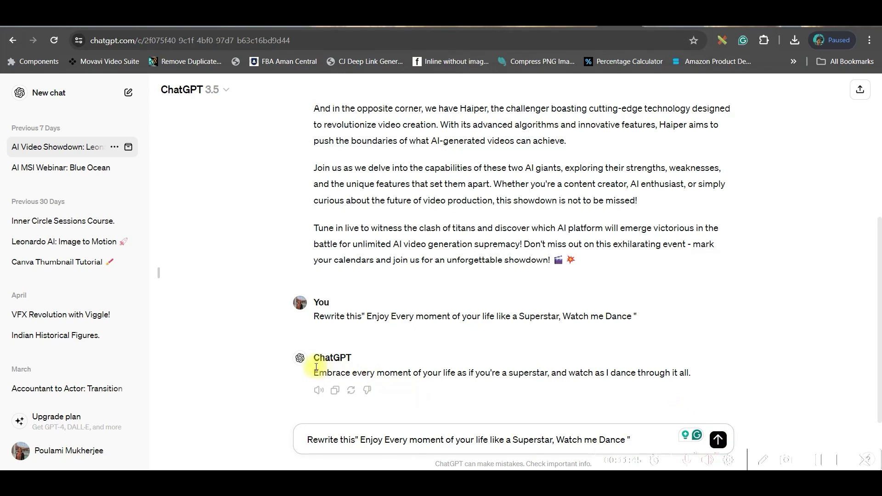
{"action": "left_click_drag", "start_coordinate": [313, 372], "coordinate": [473, 376]}
{"action": "left_click", "coordinate": [735, 392]}
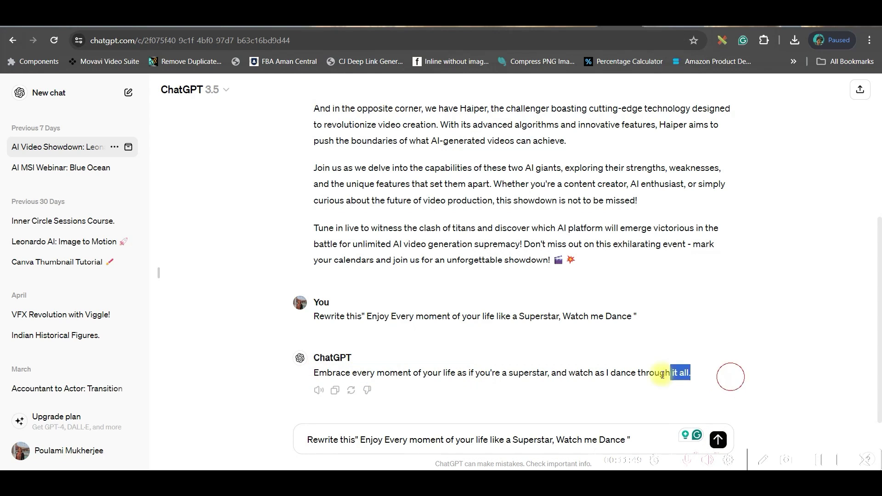
{"action": "left_click_drag", "start_coordinate": [659, 373], "coordinate": [311, 373]}
{"action": "key", "text": "ctrl+c"}
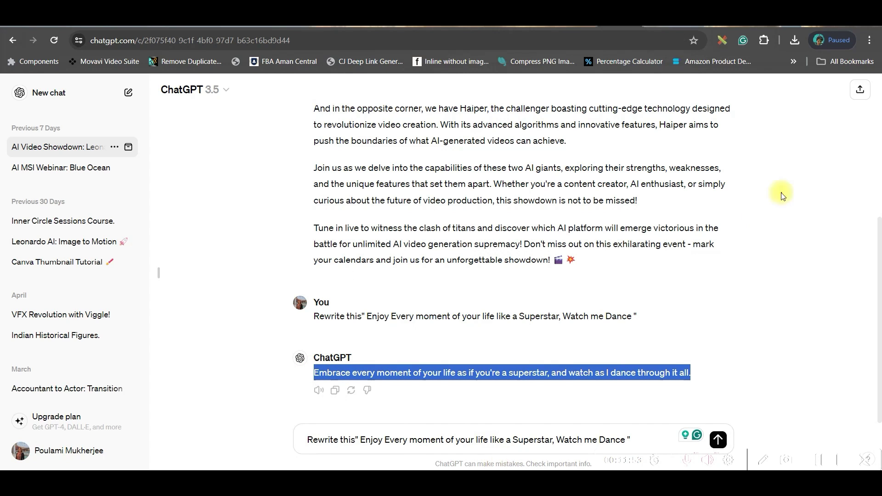
{"action": "left_click", "coordinate": [541, 28]}
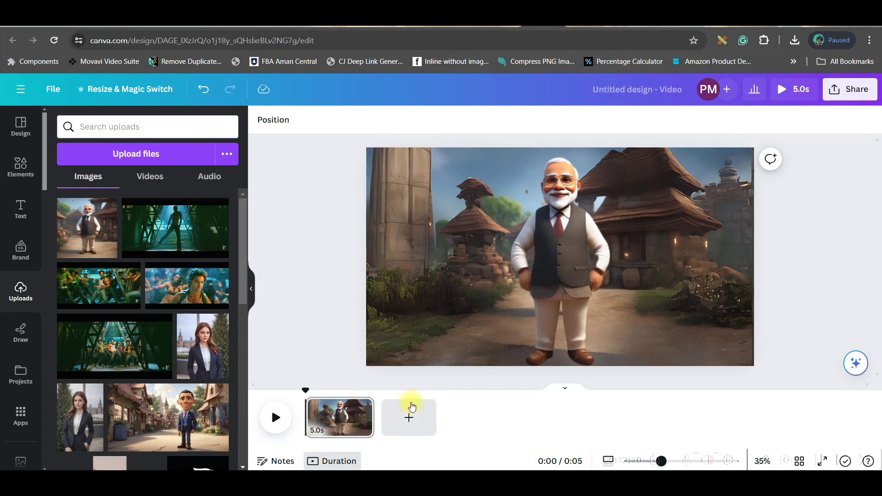
Add a blank second page and open Lalamu Studio from the Apps search.
{"action": "left_click", "coordinate": [409, 419]}
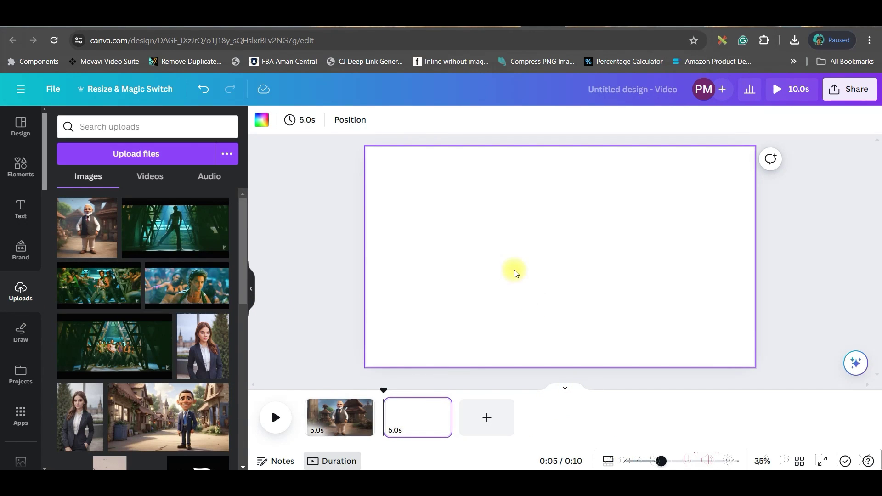
{"action": "left_click", "coordinate": [20, 416]}
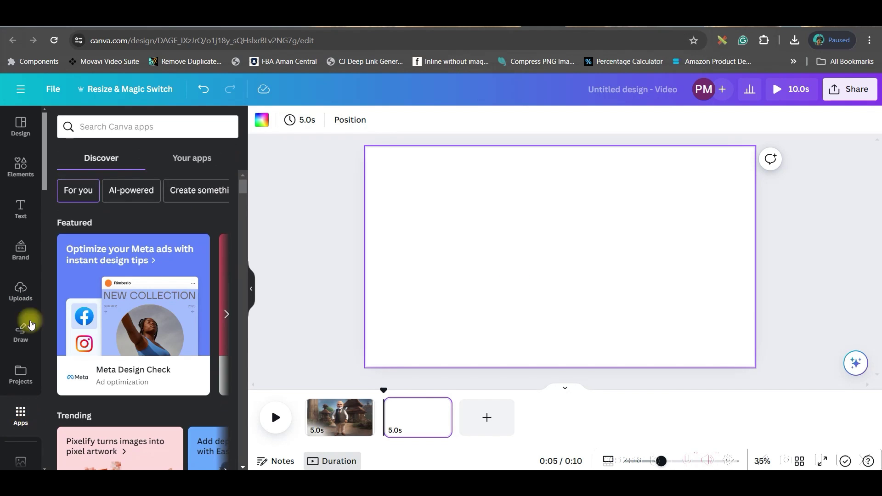
{"action": "left_click", "coordinate": [106, 131]}
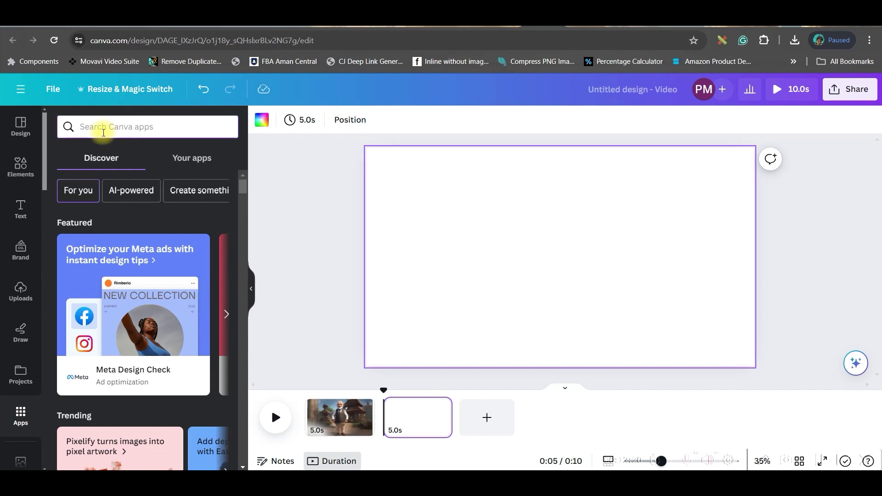
{"action": "type", "text": "Lalam"}
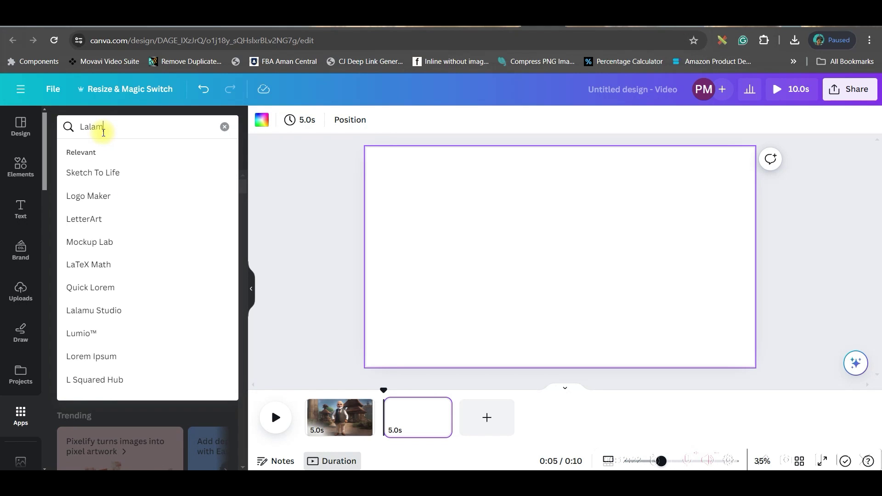
{"action": "left_click", "coordinate": [73, 173]}
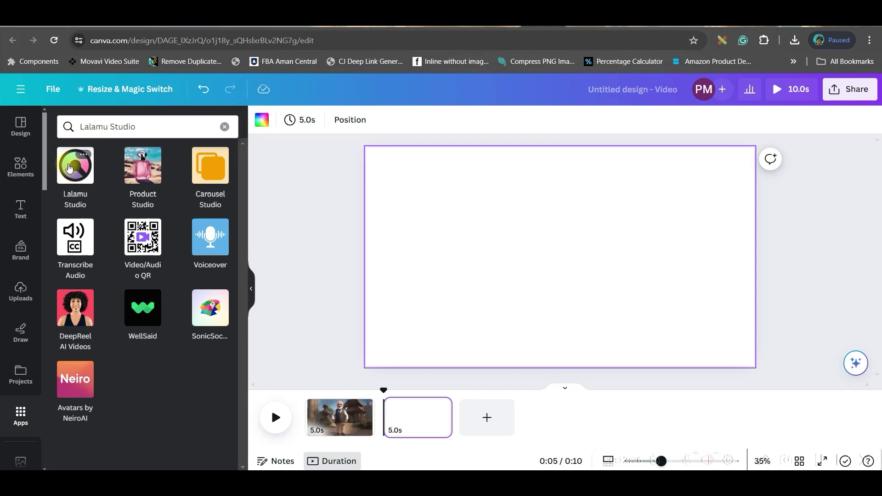
{"action": "left_click", "coordinate": [72, 165]}
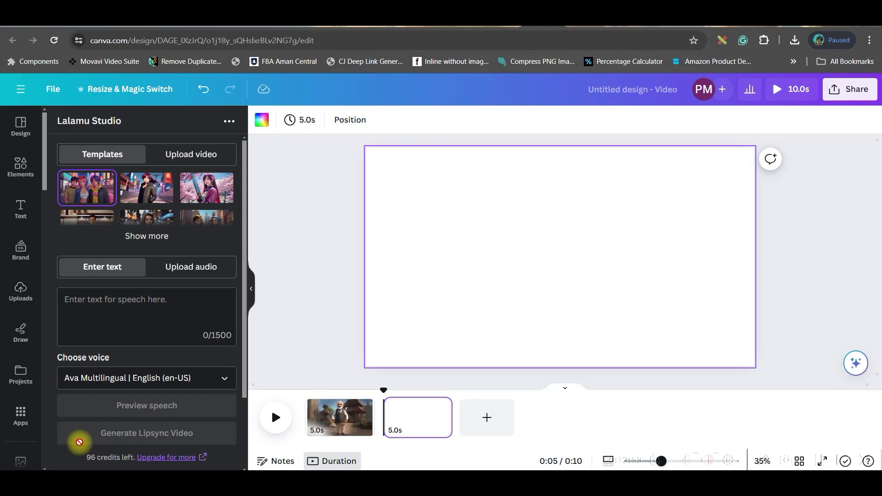
Upload E:\Untitled design (6).png as Lalamu Studio's source image.
{"action": "left_click", "coordinate": [184, 157]}
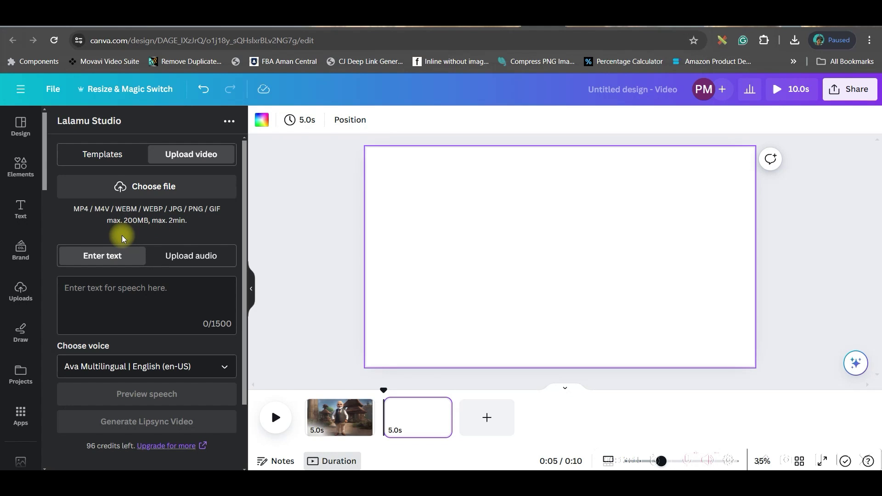
{"action": "left_click", "coordinate": [141, 187]}
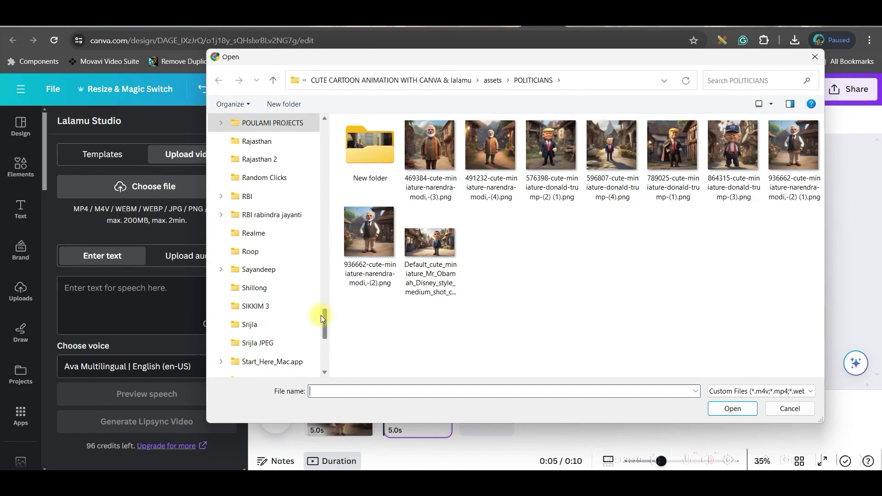
{"action": "left_click_drag", "start_coordinate": [320, 315], "coordinate": [325, 130]}
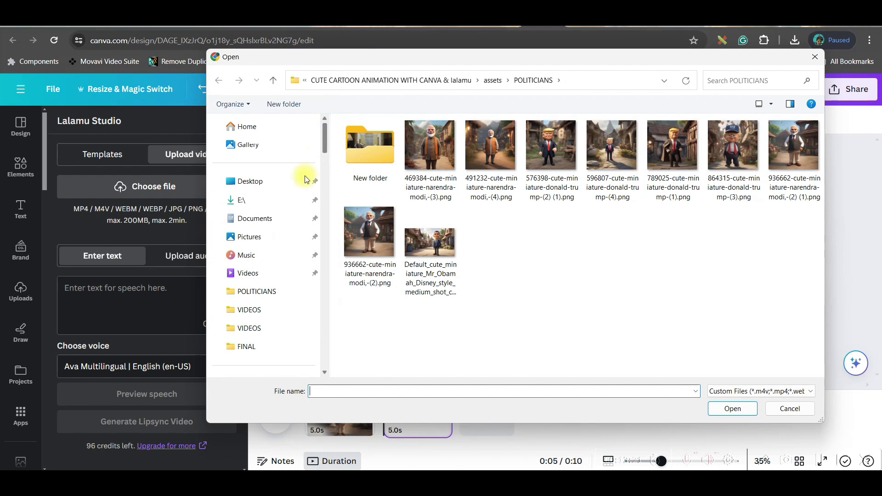
{"action": "left_click", "coordinate": [285, 199]}
{"action": "left_click", "coordinate": [375, 169]}
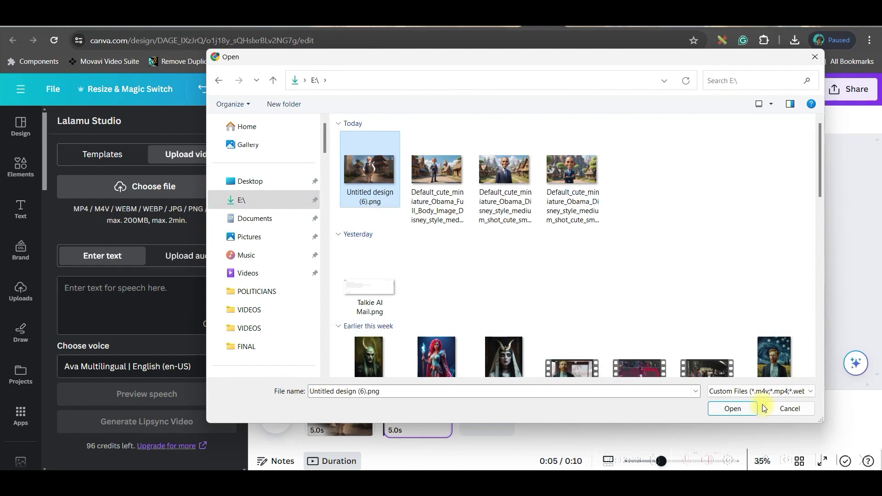
{"action": "left_click", "coordinate": [736, 408]}
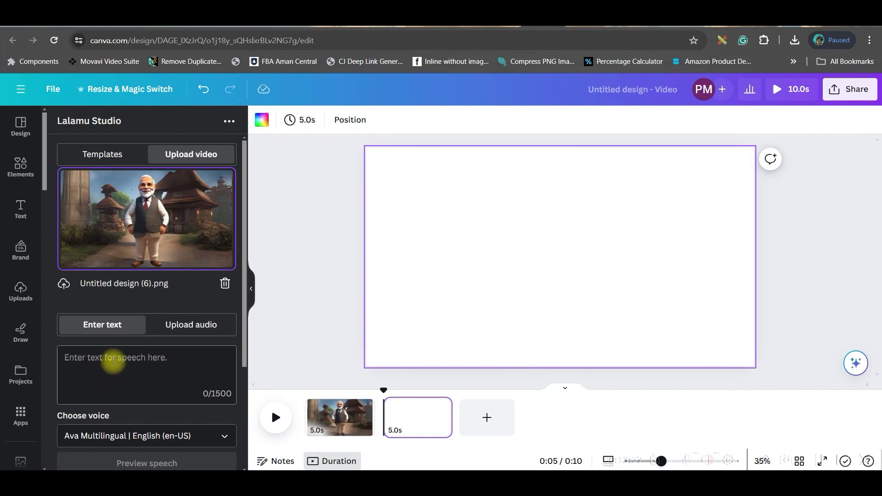
{"action": "scroll", "coordinate": [143, 355], "scroll_direction": "down", "scroll_amount": 2}
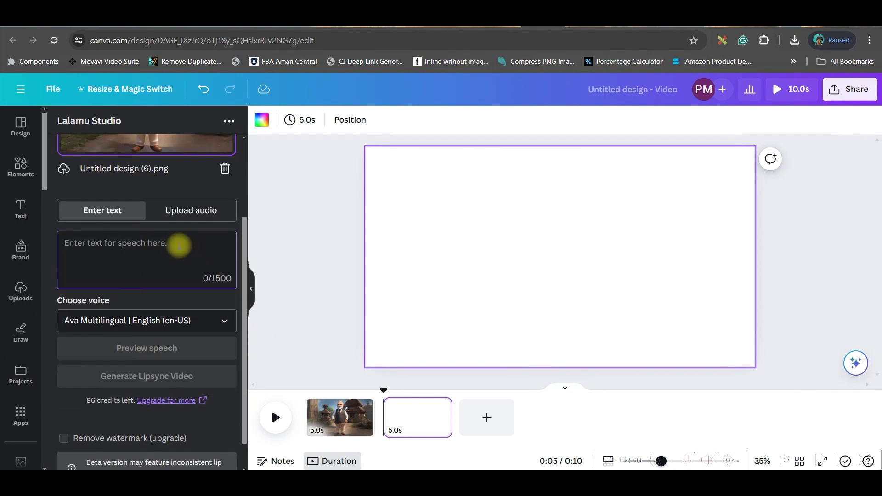
Paste the superstar dance sentence as Lalamu's speech text.
{"action": "left_click", "coordinate": [191, 211]}
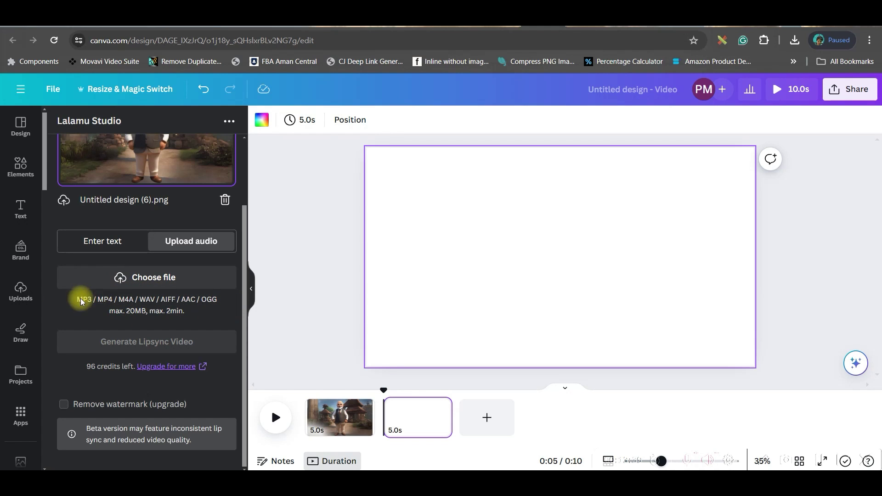
{"action": "left_click", "coordinate": [100, 240]}
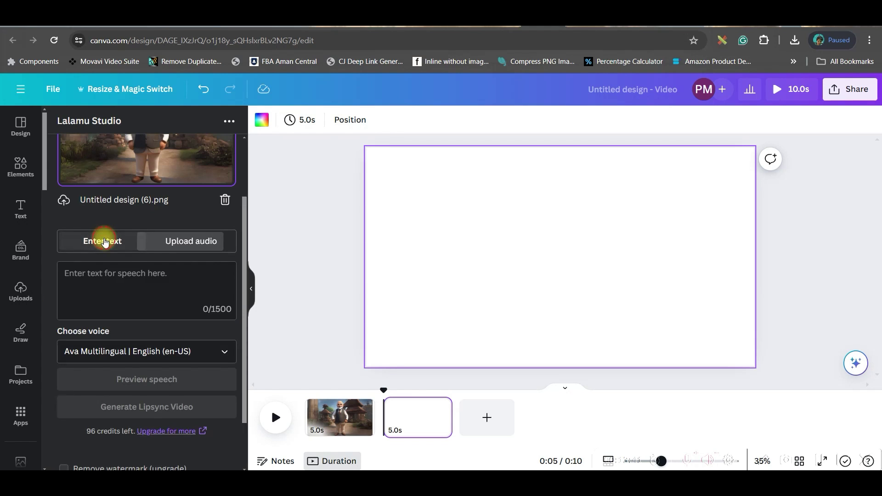
{"action": "left_click", "coordinate": [93, 278]}
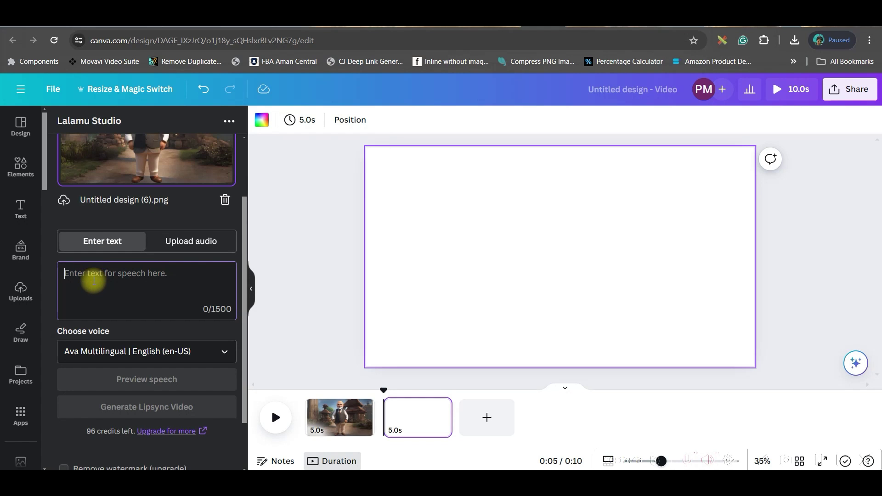
{"action": "key", "text": "ctrl+v"}
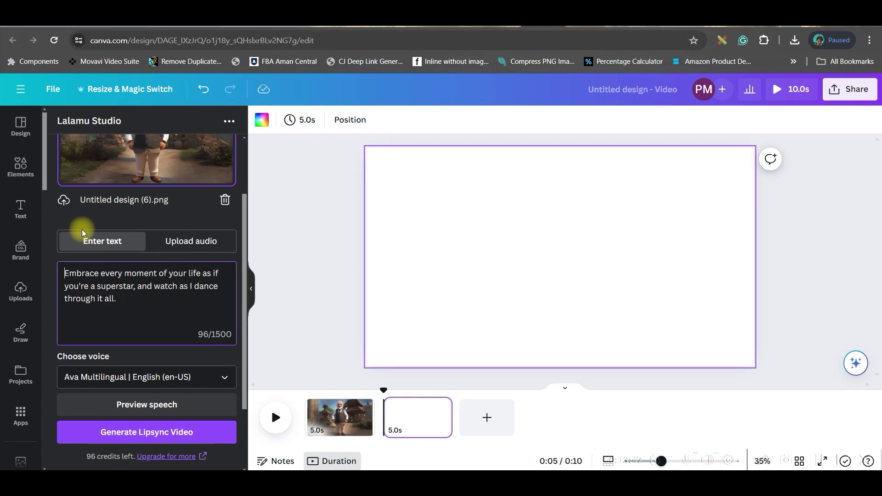
{"action": "scroll", "coordinate": [223, 285], "scroll_direction": "down", "scroll_amount": 3}
Choose the Andrew Multilingual voice, preview the speech, and generate the lip-sync video.
{"action": "left_click", "coordinate": [224, 287]}
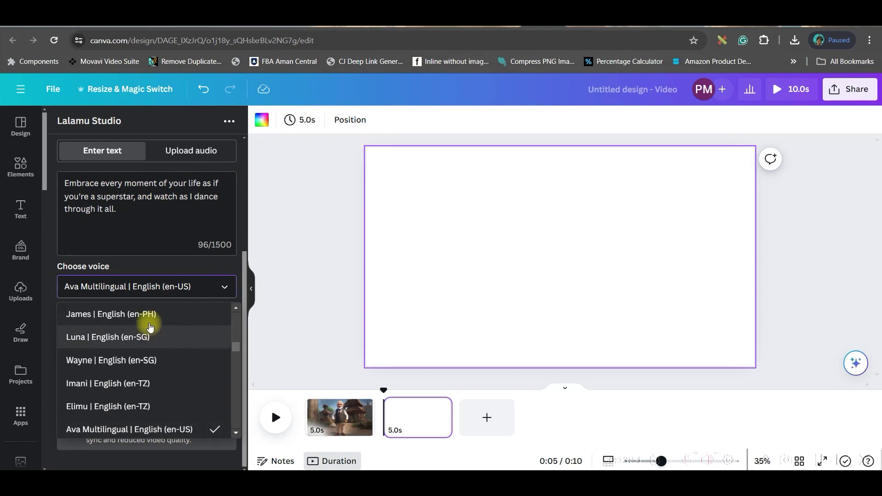
{"action": "scroll", "coordinate": [138, 345], "scroll_direction": "down", "scroll_amount": 2}
{"action": "left_click", "coordinate": [124, 348]}
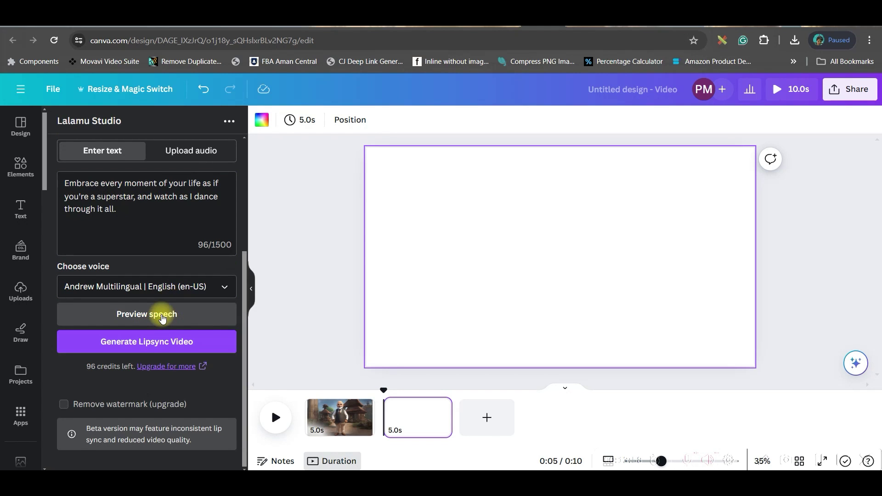
{"action": "left_click", "coordinate": [162, 318]}
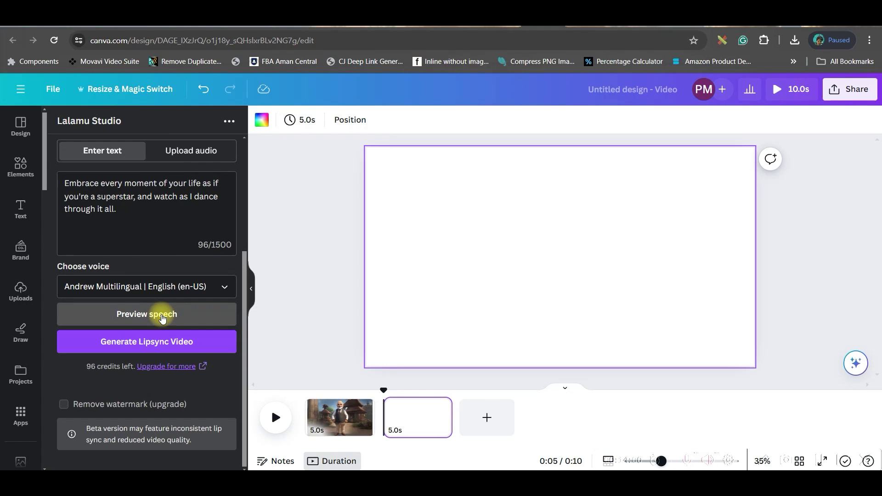
{"action": "left_click", "coordinate": [139, 346]}
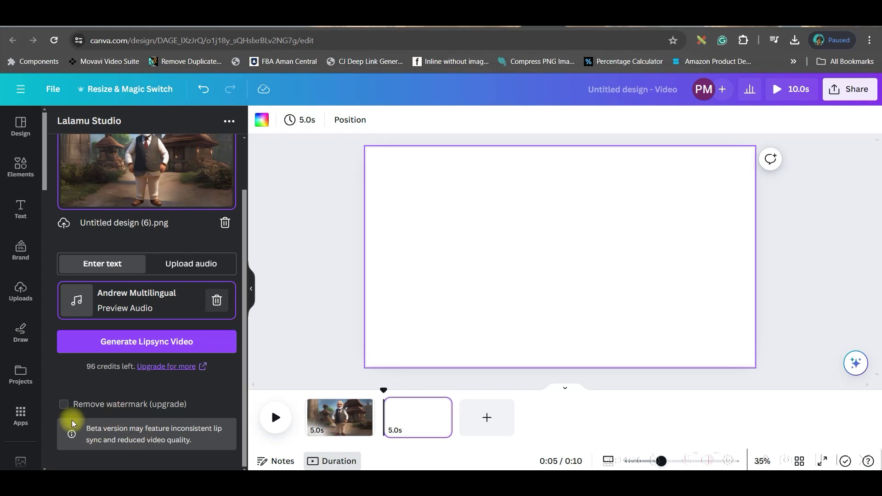
Add the Lalamu lip-sync video to page 2, set it as background, and select it.
{"action": "left_click", "coordinate": [156, 348]}
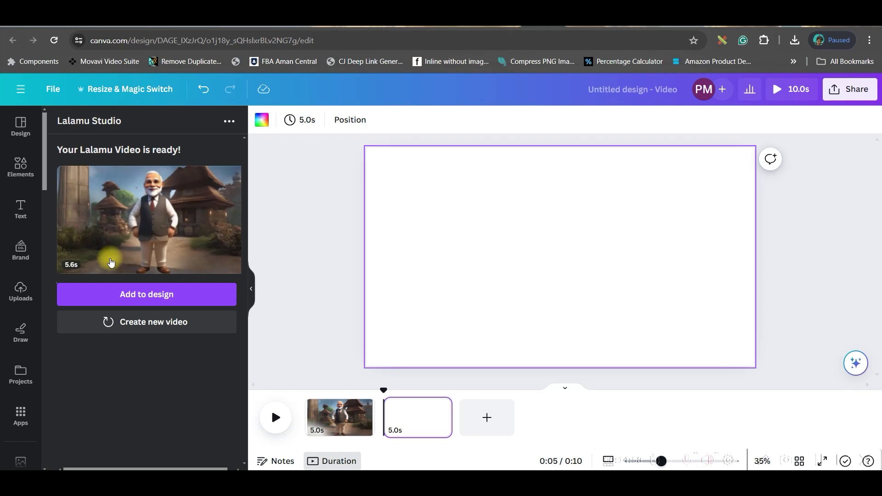
{"action": "left_click", "coordinate": [107, 296]}
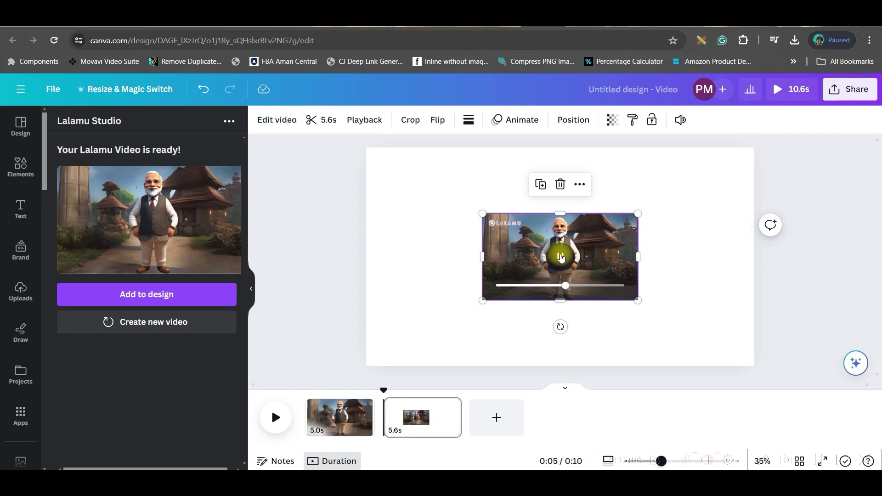
{"action": "right_click", "coordinate": [513, 254]}
{"action": "left_click", "coordinate": [574, 408]}
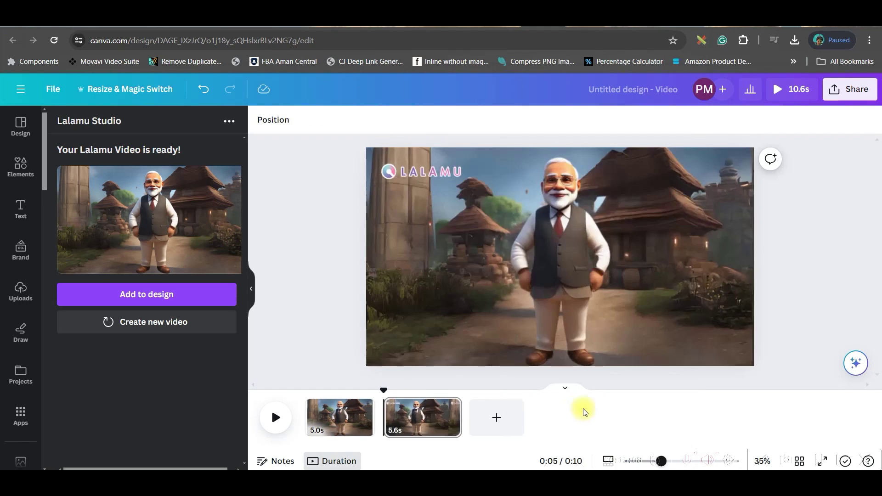
{"action": "left_click", "coordinate": [578, 251]}
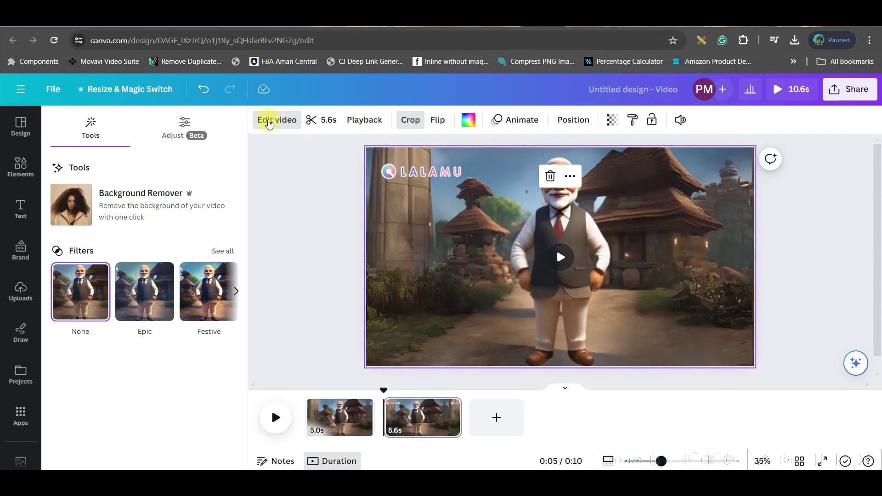
Give the page 2 lip-sync background video the Solar filter, then deselect it.
{"action": "left_click", "coordinate": [222, 251]}
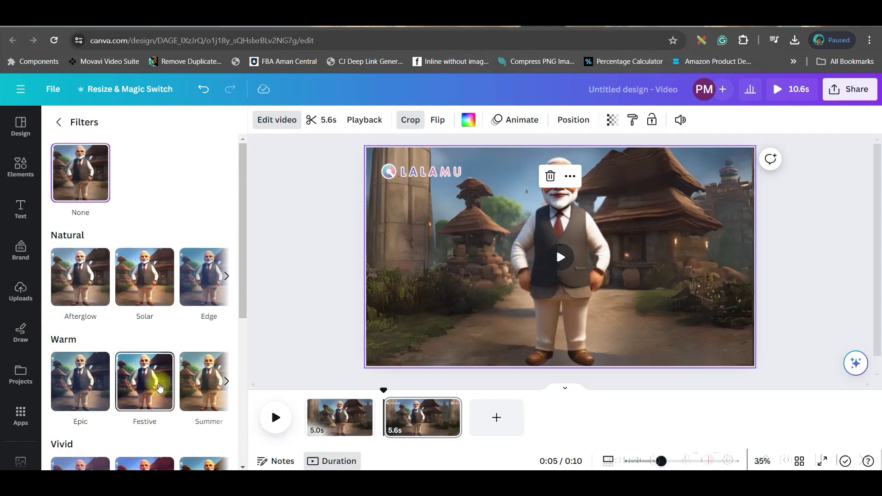
{"action": "left_click", "coordinate": [138, 287]}
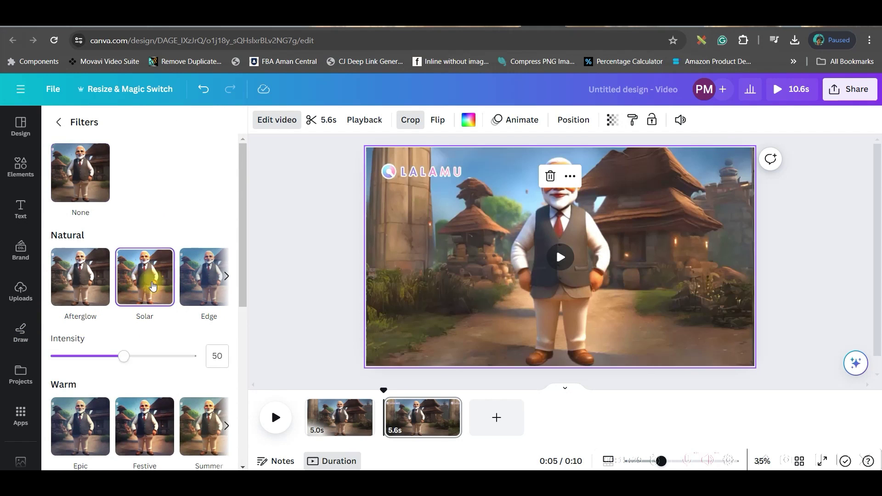
{"action": "left_click", "coordinate": [822, 287]}
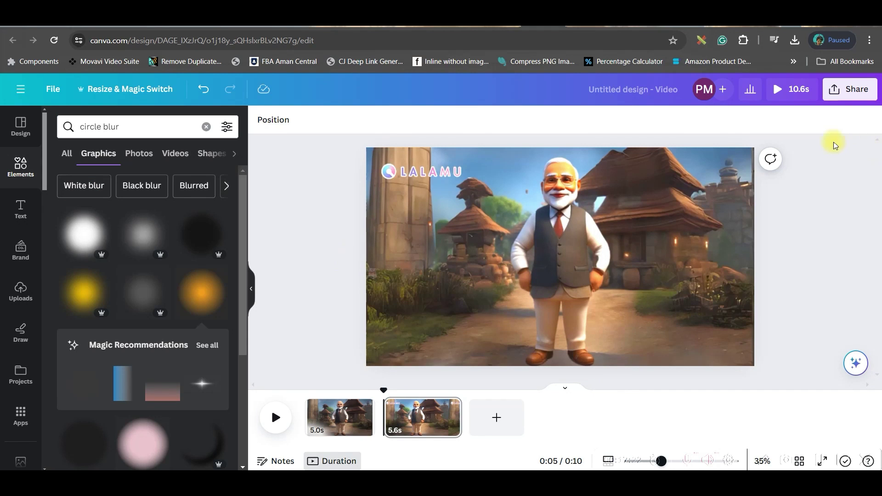
Download page 2 alone as a 1080p MP4 video, clearing all other pages.
{"action": "left_click", "coordinate": [842, 92]}
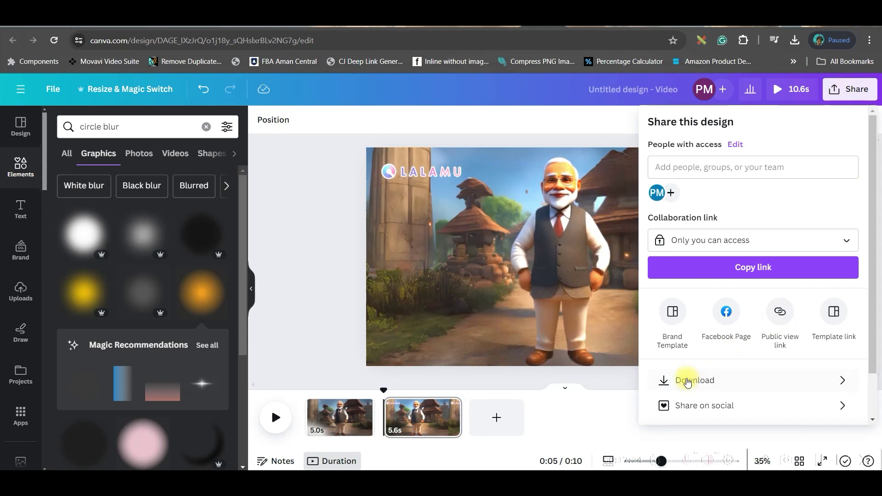
{"action": "left_click", "coordinate": [687, 381]}
{"action": "left_click", "coordinate": [846, 277]}
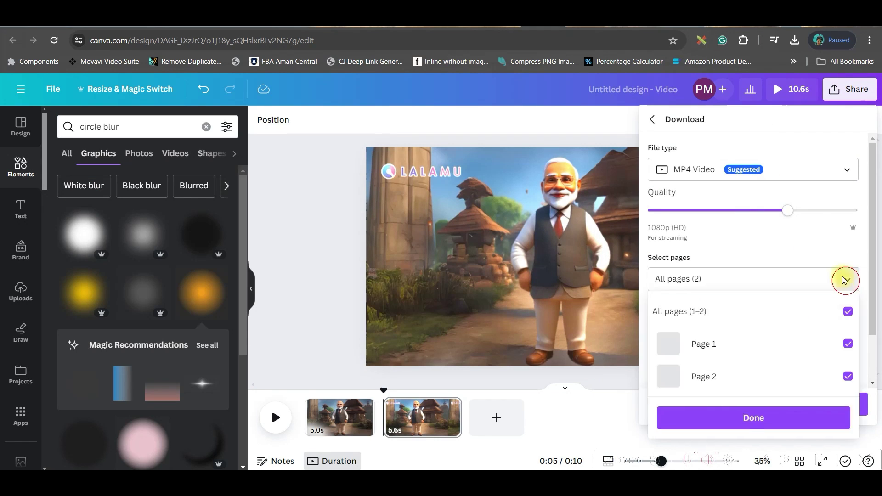
{"action": "left_click", "coordinate": [848, 311]}
{"action": "left_click", "coordinate": [848, 376]}
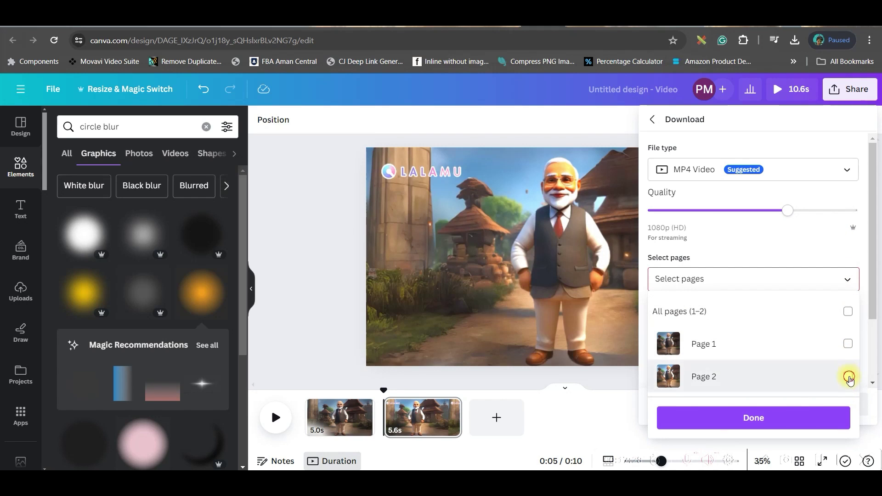
{"action": "left_click", "coordinate": [789, 418]}
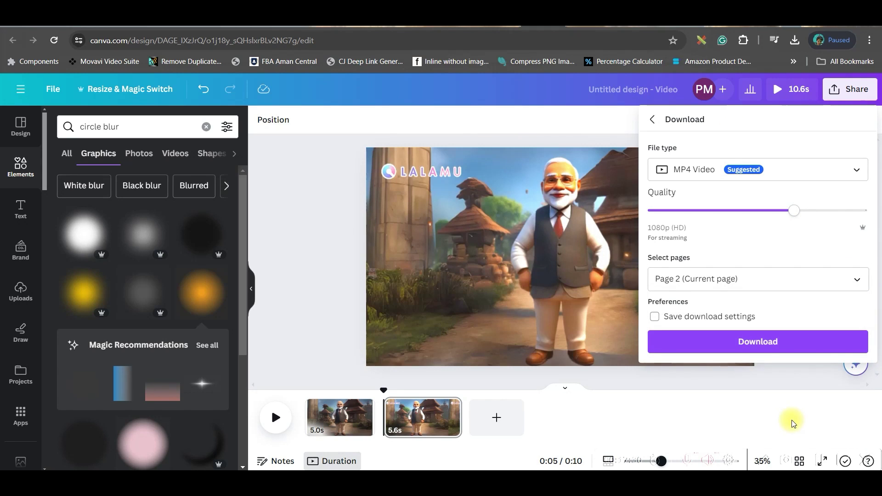
{"action": "left_click", "coordinate": [797, 344]}
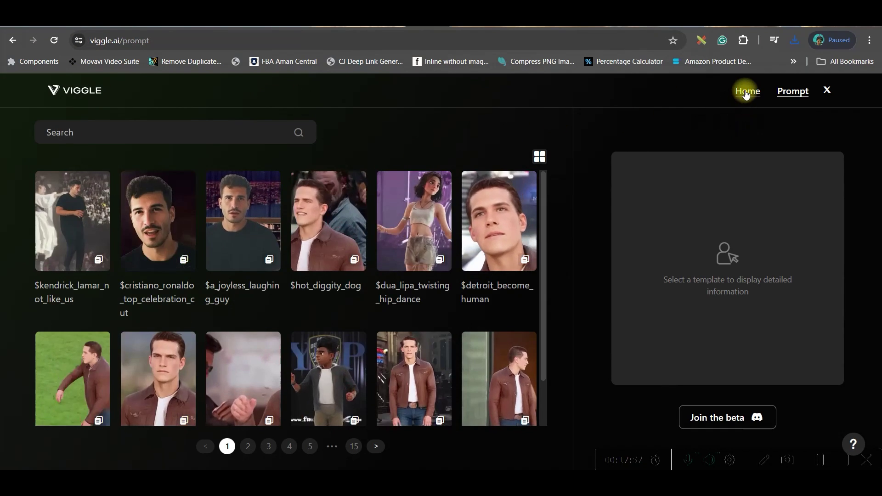
Go to the Viggle home page to reach its Discord beta invite.
{"action": "left_click", "coordinate": [745, 95]}
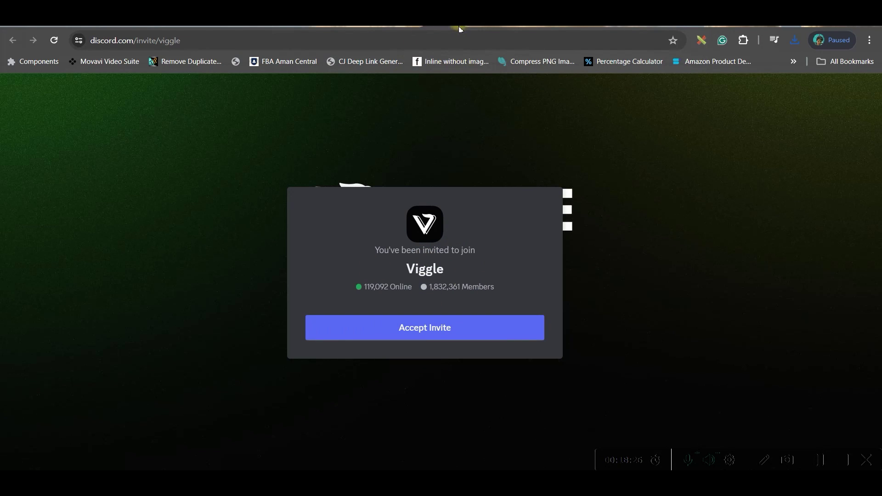
Accept the Viggle server invite and start /animate in the animate-2 channel.
{"action": "left_click", "coordinate": [447, 29]}
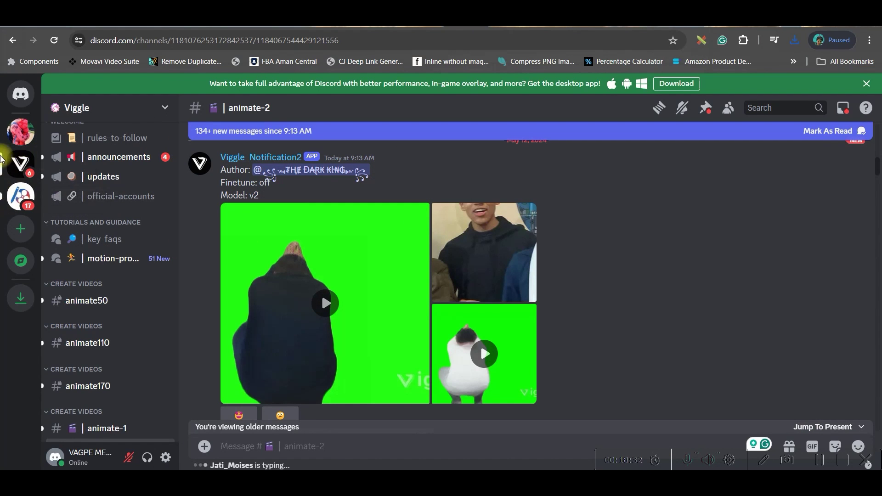
{"action": "scroll", "coordinate": [69, 296], "scroll_direction": "down", "scroll_amount": 3}
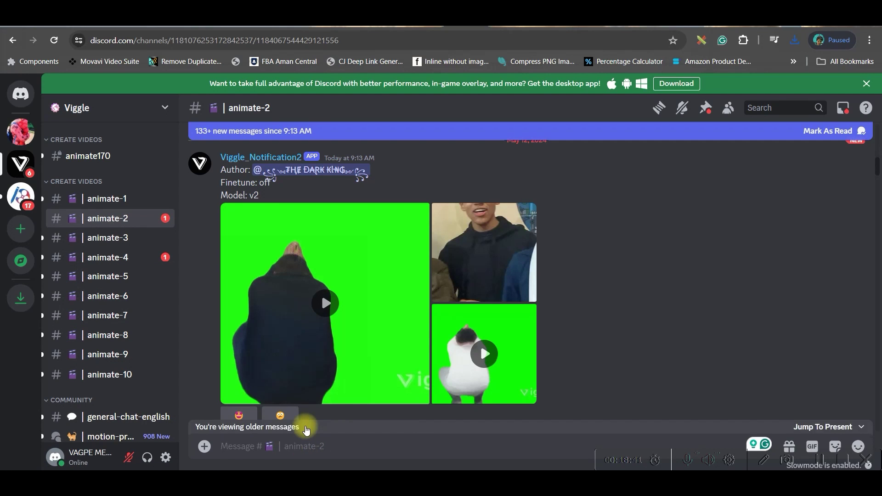
{"action": "type", "text": "/"}
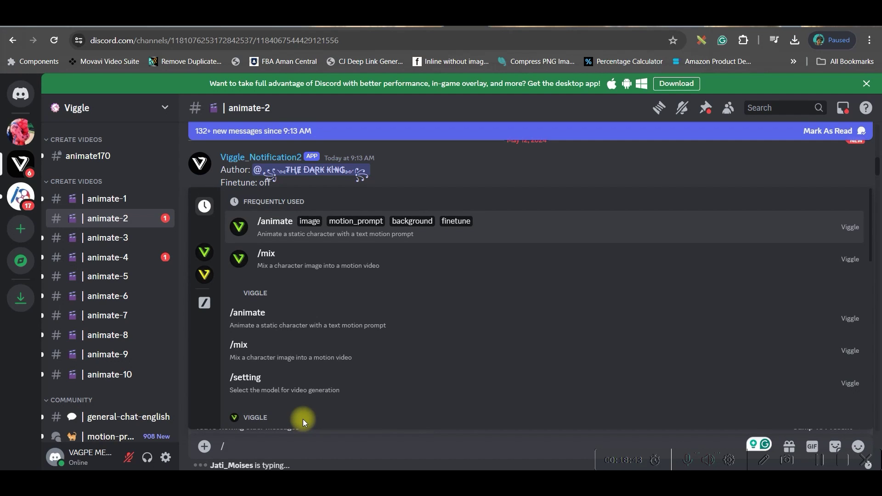
{"action": "type", "text": "animate"}
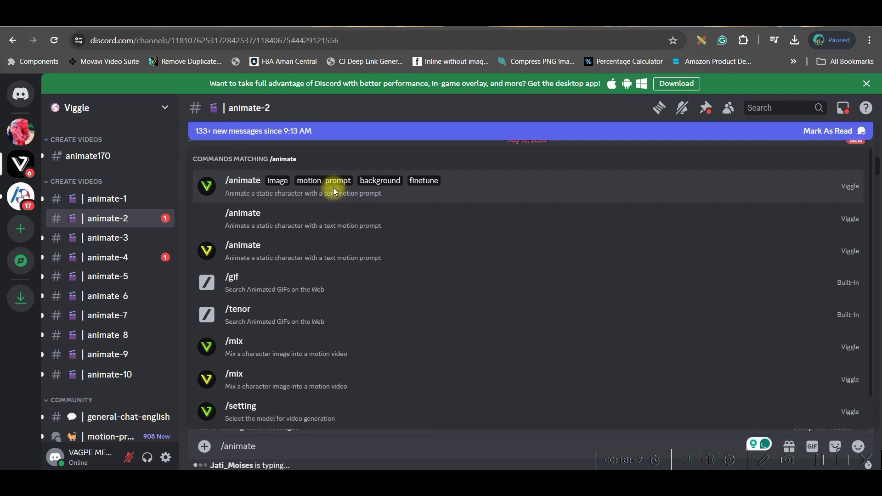
{"action": "left_click", "coordinate": [333, 187]}
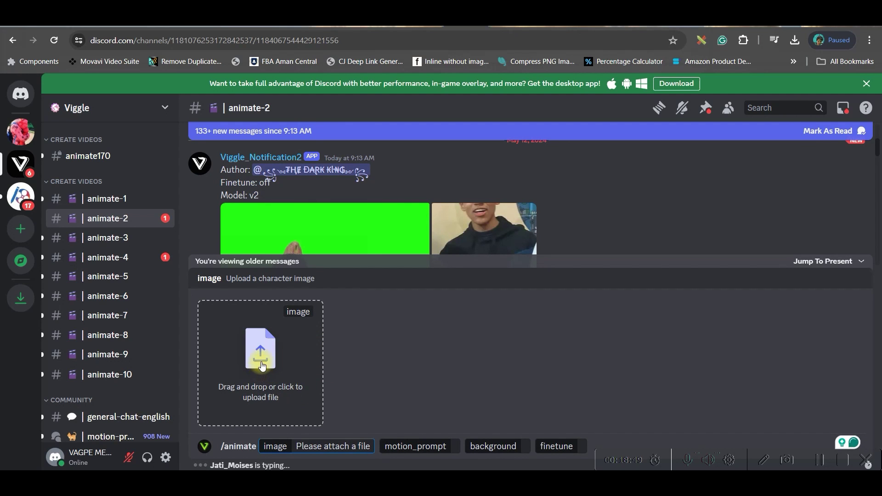
Attach Untitled design (6).png as the /animate command's character image.
{"action": "left_click", "coordinate": [261, 360]}
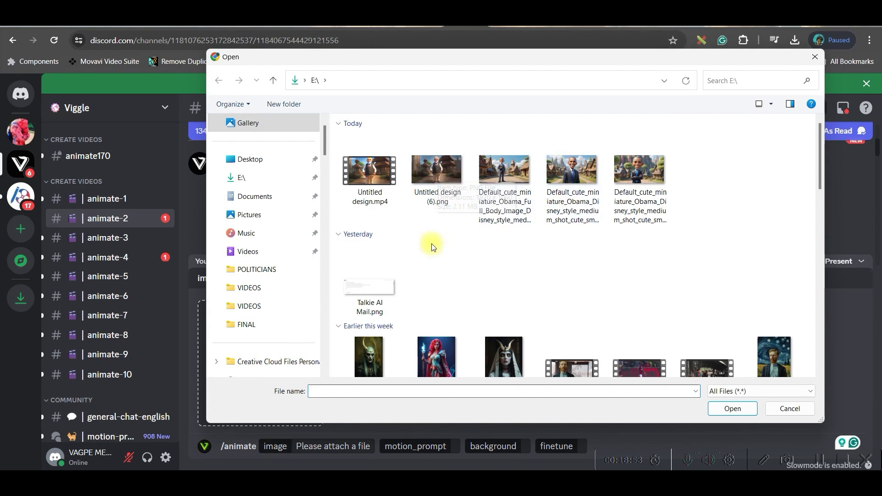
{"action": "mouse_move", "coordinate": [436, 170]}
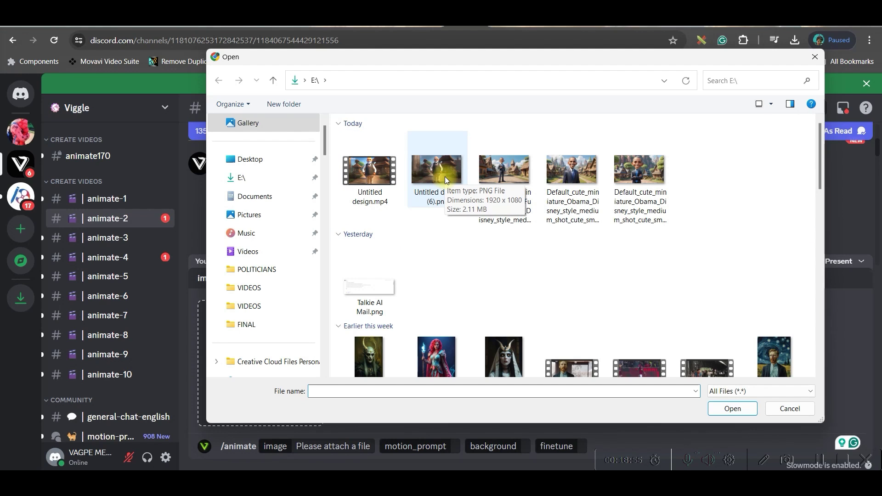
{"action": "left_click", "coordinate": [447, 181]}
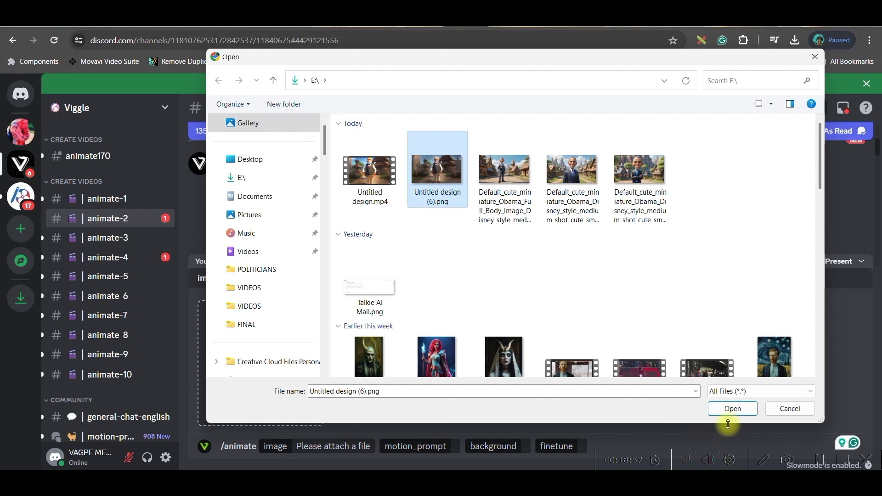
{"action": "left_click", "coordinate": [732, 409]}
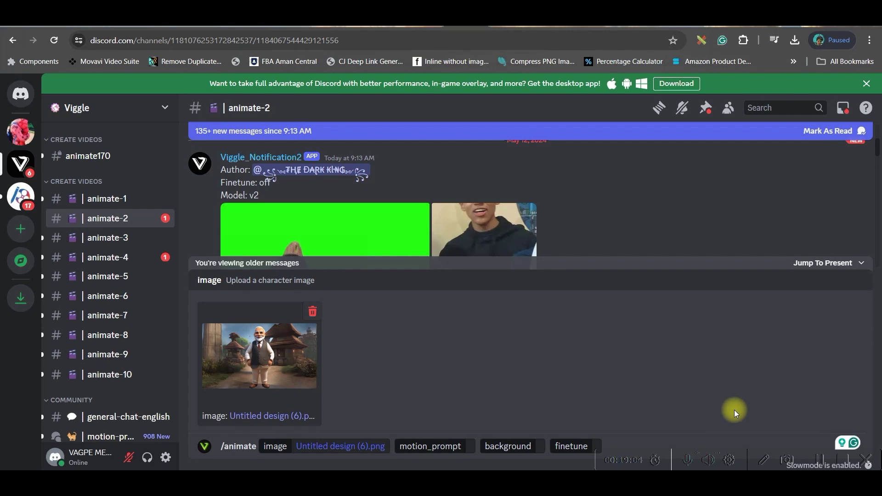
{"action": "left_click", "coordinate": [472, 446]}
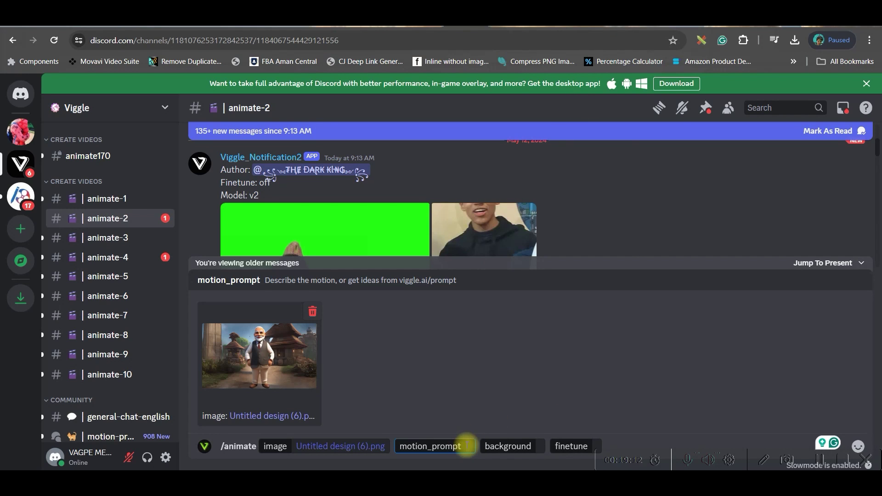
Open Viggle's motion prompt template gallery and page through the templates.
{"action": "left_click", "coordinate": [424, 26]}
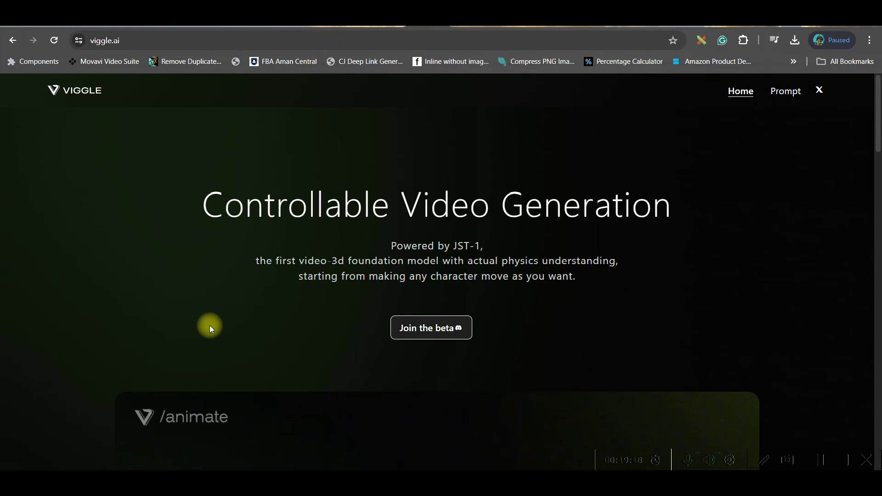
{"action": "left_click", "coordinate": [792, 94]}
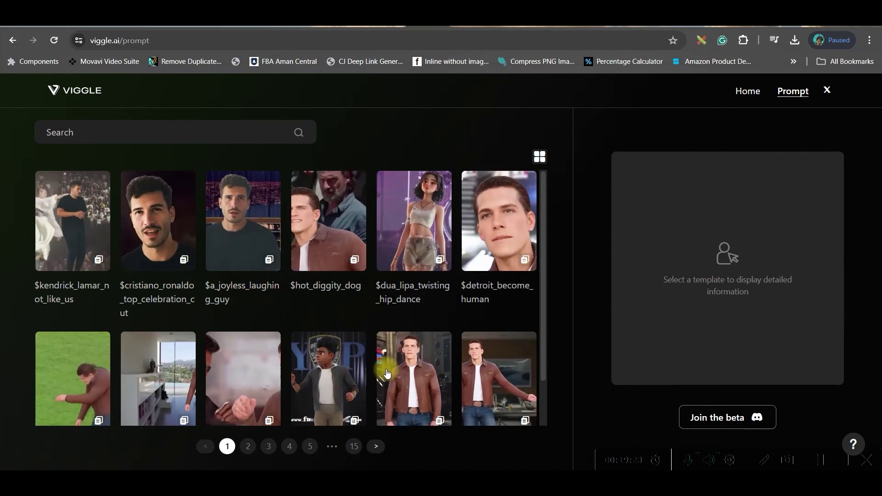
{"action": "scroll", "coordinate": [77, 286], "scroll_direction": "down", "scroll_amount": 1}
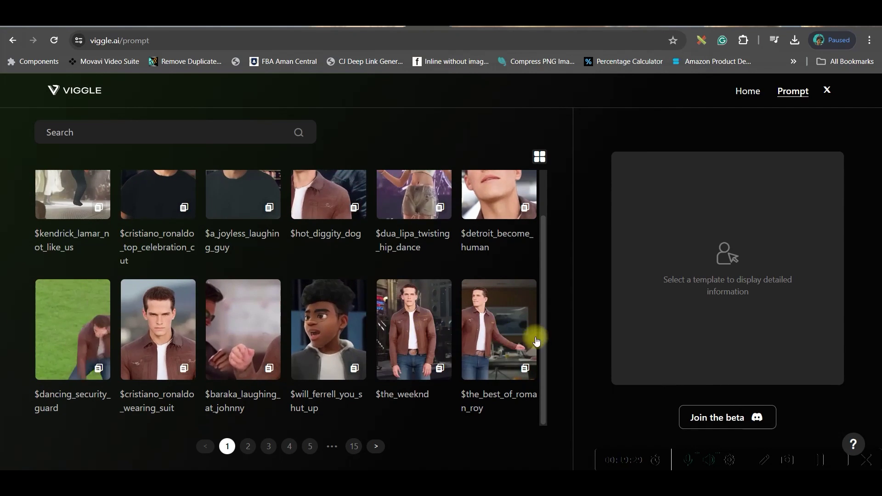
{"action": "scroll", "coordinate": [539, 338], "scroll_direction": "up", "scroll_amount": 1}
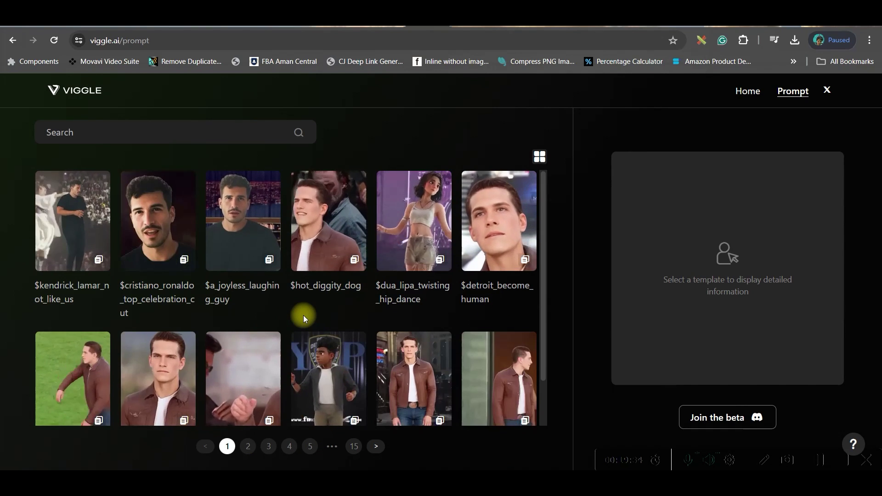
{"action": "scroll", "coordinate": [322, 402], "scroll_direction": "down", "scroll_amount": 1}
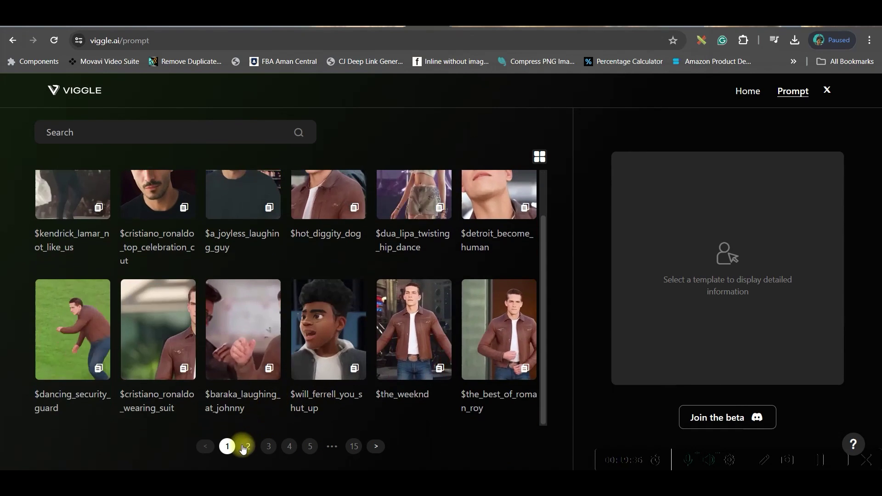
{"action": "left_click", "coordinate": [247, 445]}
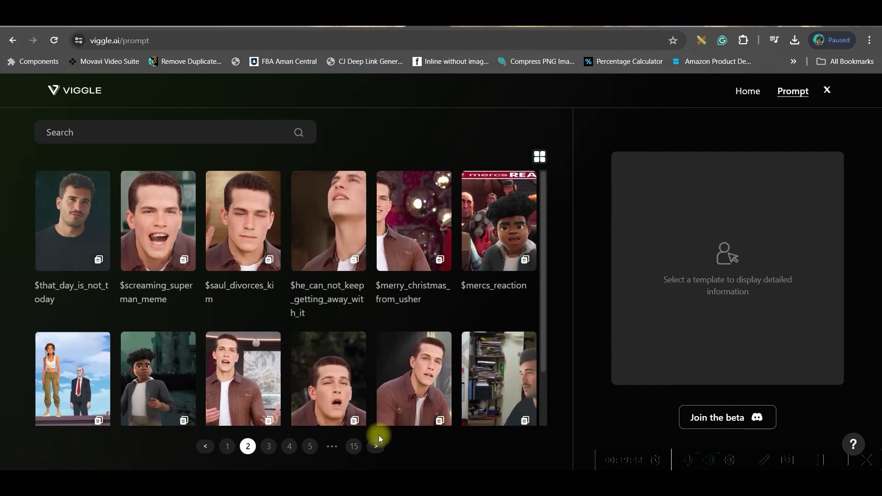
{"action": "left_click", "coordinate": [269, 446]}
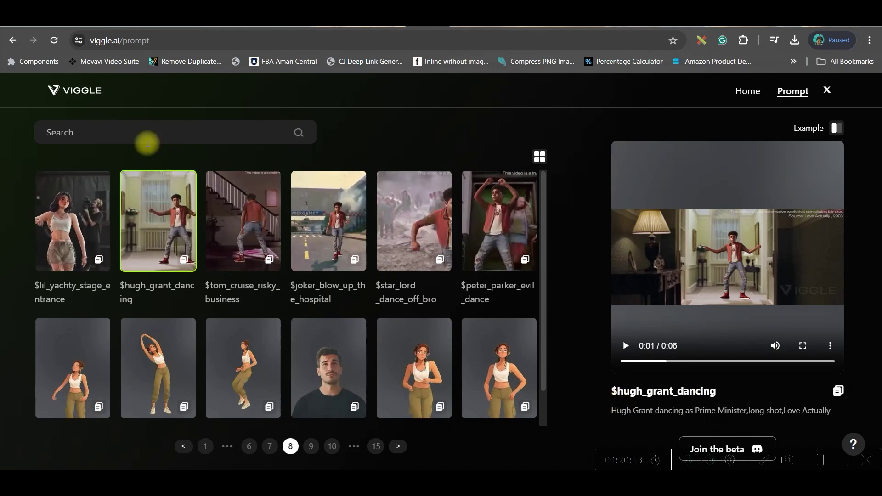
Search the templates for $hugh and copy the $hugh_grant_dancing prompt.
{"action": "left_click", "coordinate": [135, 139]}
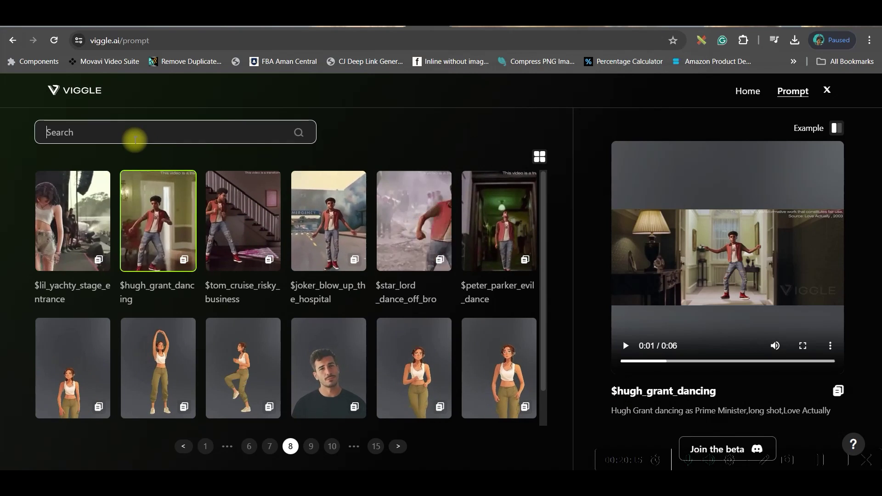
{"action": "type", "text": "$"}
{"action": "type", "text": "hug"}
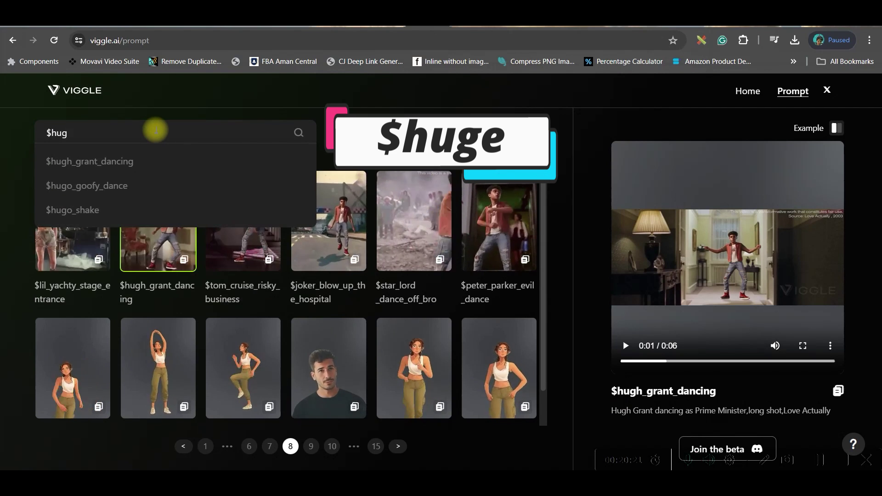
{"action": "type", "text": "h"}
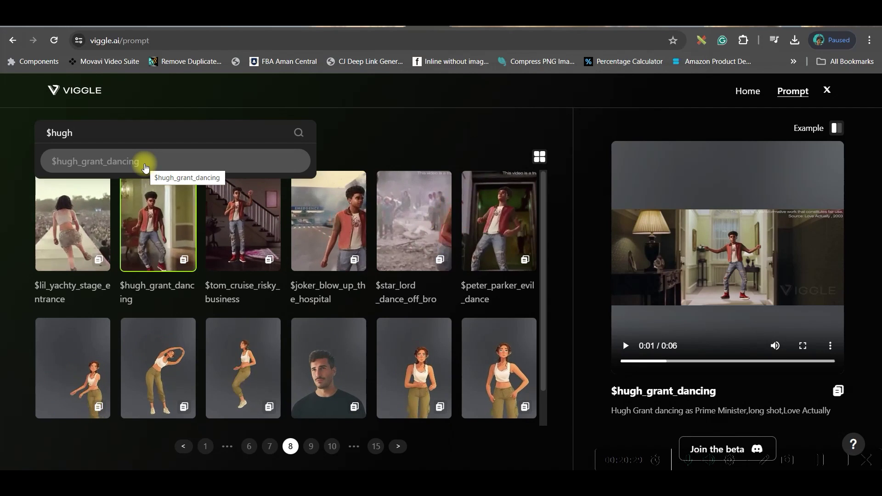
{"action": "left_click", "coordinate": [145, 168]}
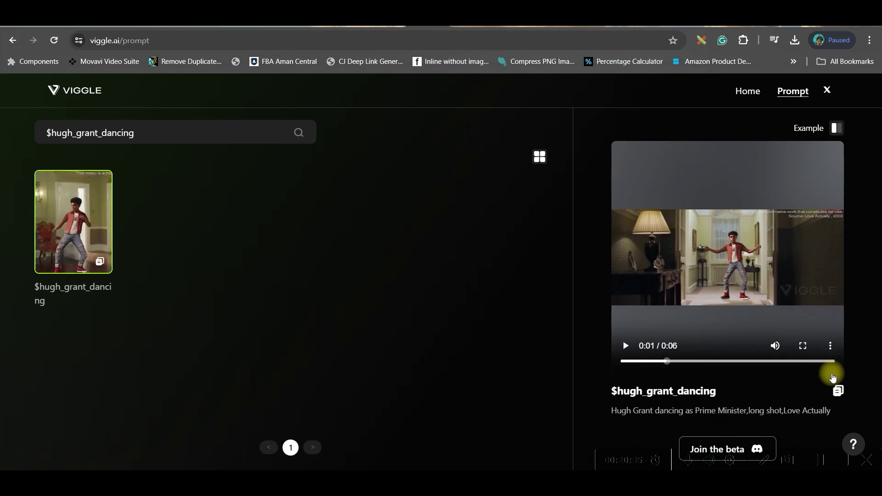
{"action": "left_click", "coordinate": [837, 392]}
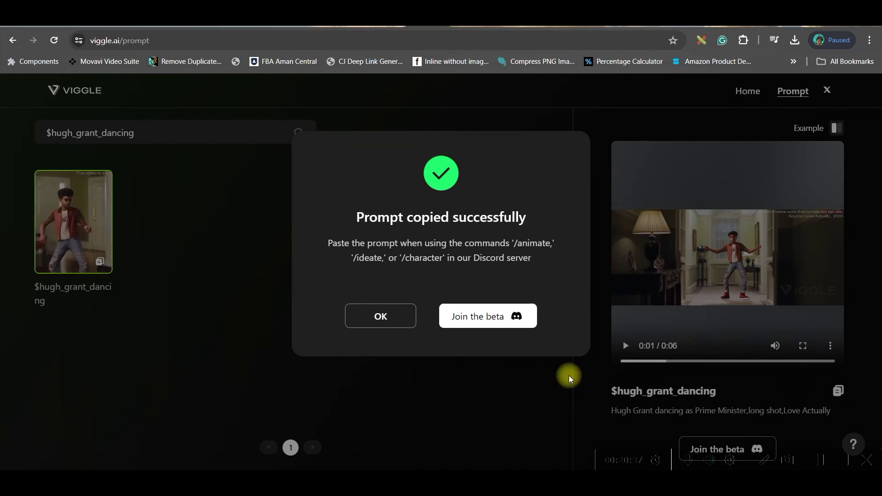
{"action": "left_click", "coordinate": [365, 322]}
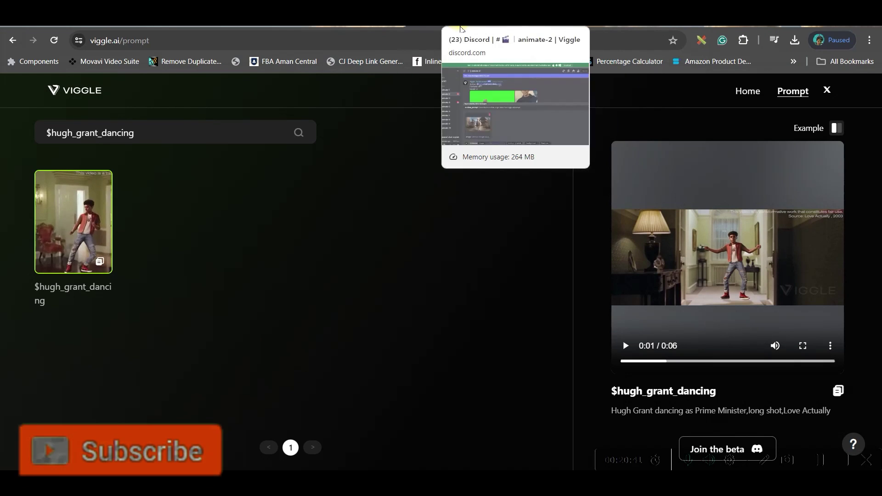
Submit /animate with $hugh_grant_dancing, From template background and finetune On.
{"action": "left_click", "coordinate": [502, 15]}
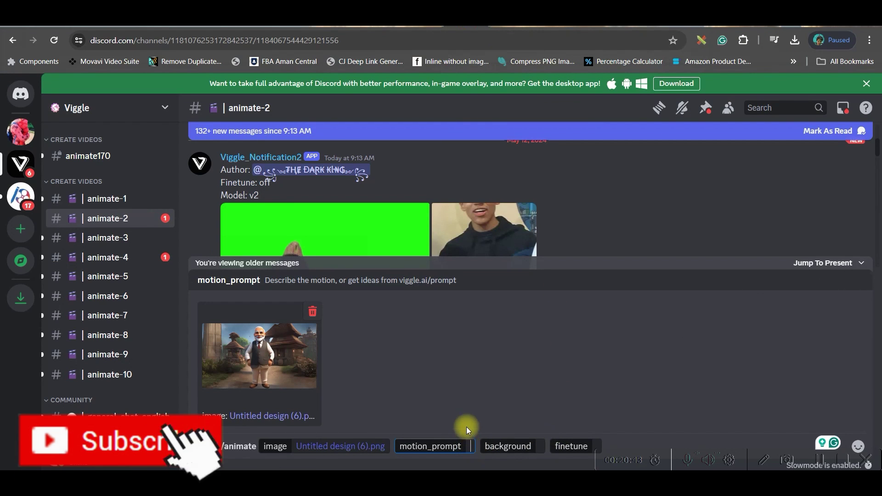
{"action": "key", "text": "ctrl+v"}
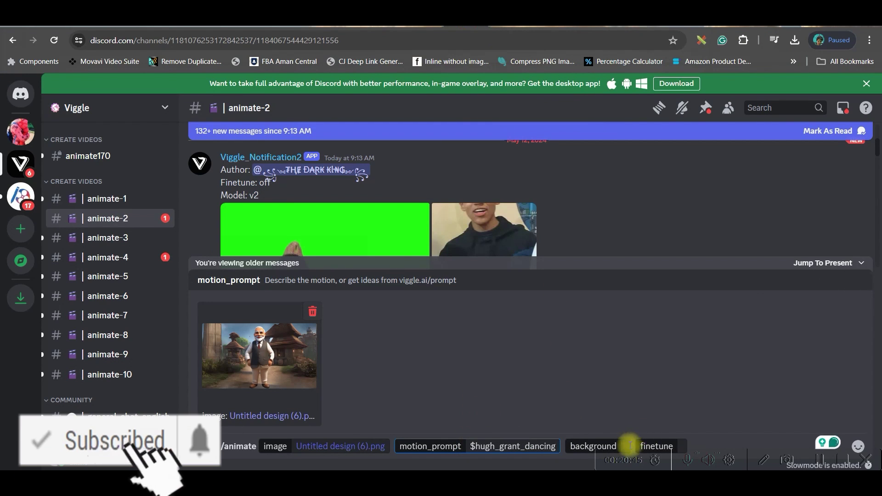
{"action": "left_click", "coordinate": [613, 446]}
{"action": "left_click", "coordinate": [271, 250]}
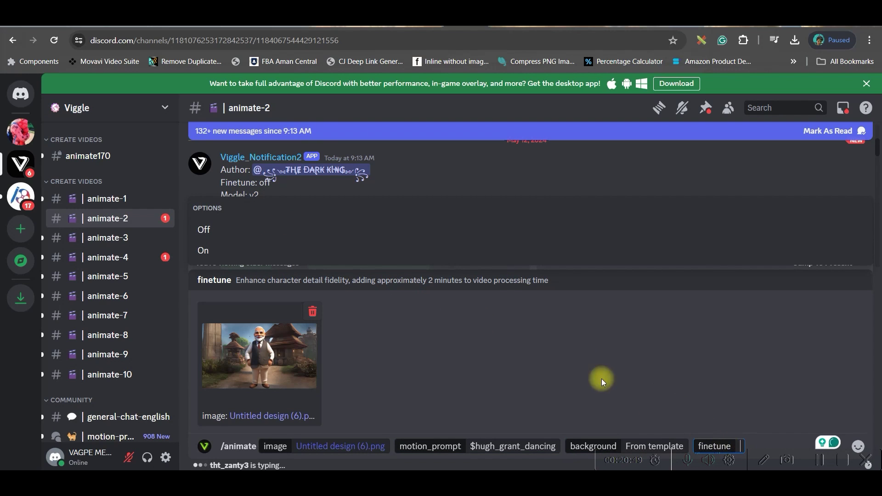
{"action": "left_click", "coordinate": [197, 250]}
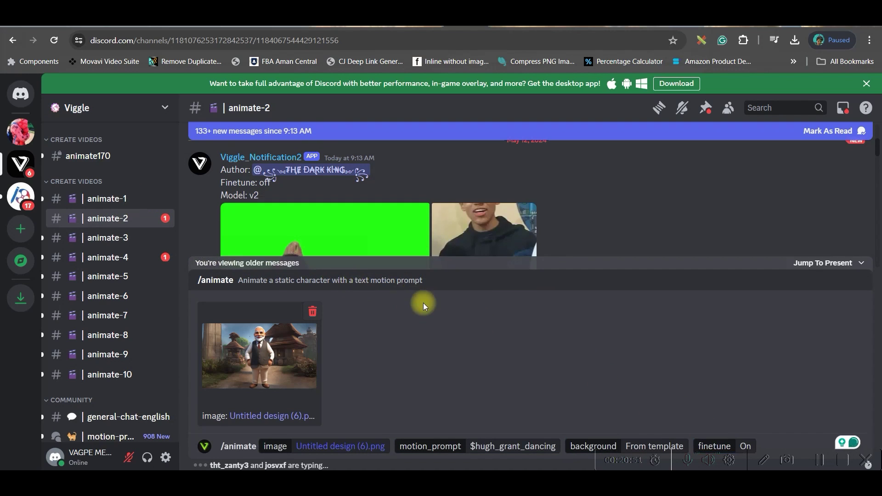
{"action": "key", "text": "Return"}
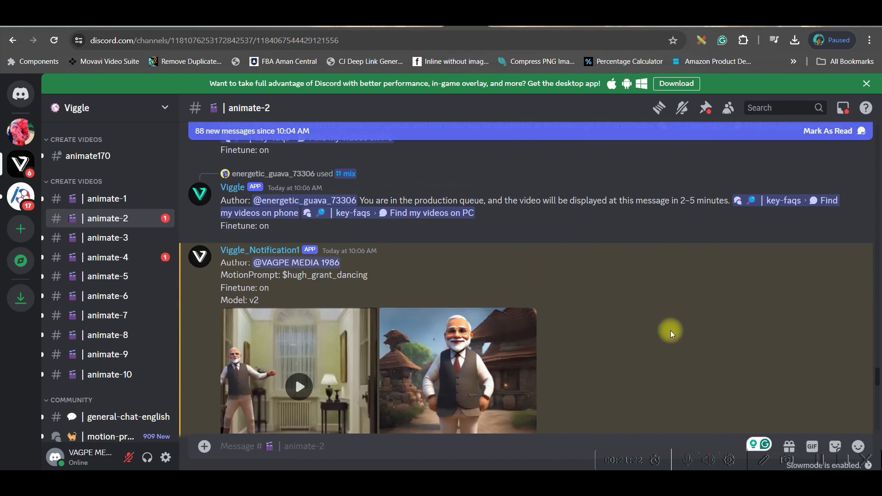
{"action": "scroll", "coordinate": [670, 333], "scroll_direction": "down", "scroll_amount": 2}
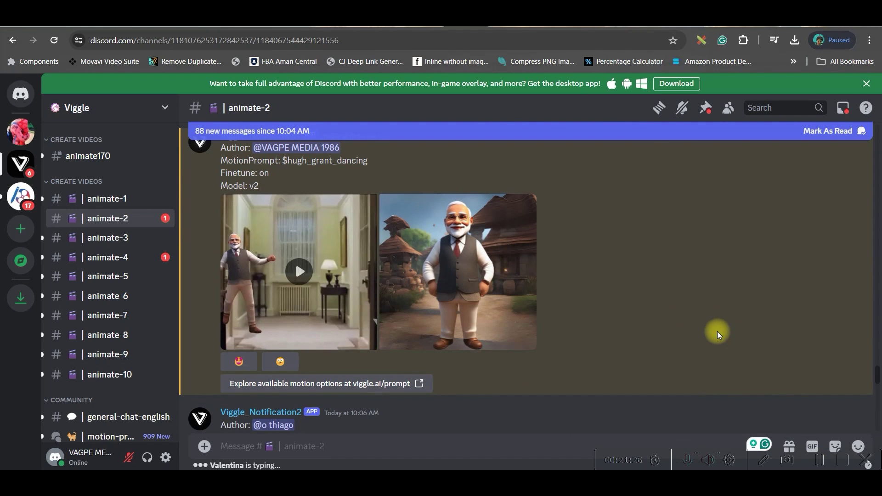
{"action": "mouse_move", "coordinate": [298, 352]}
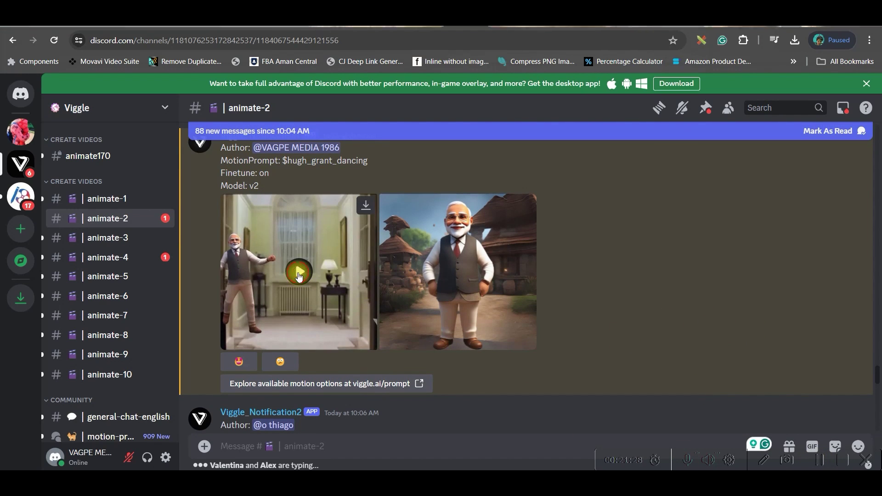
{"action": "left_click", "coordinate": [298, 273]}
{"action": "key", "text": "Escape"}
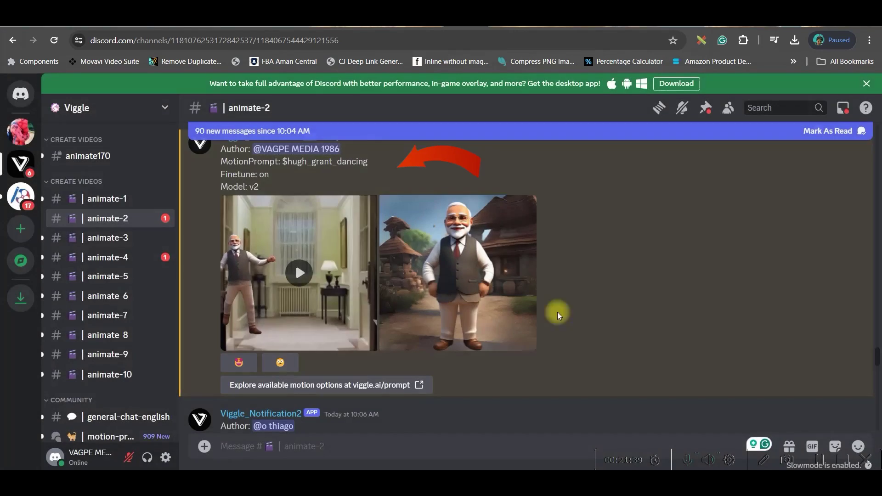